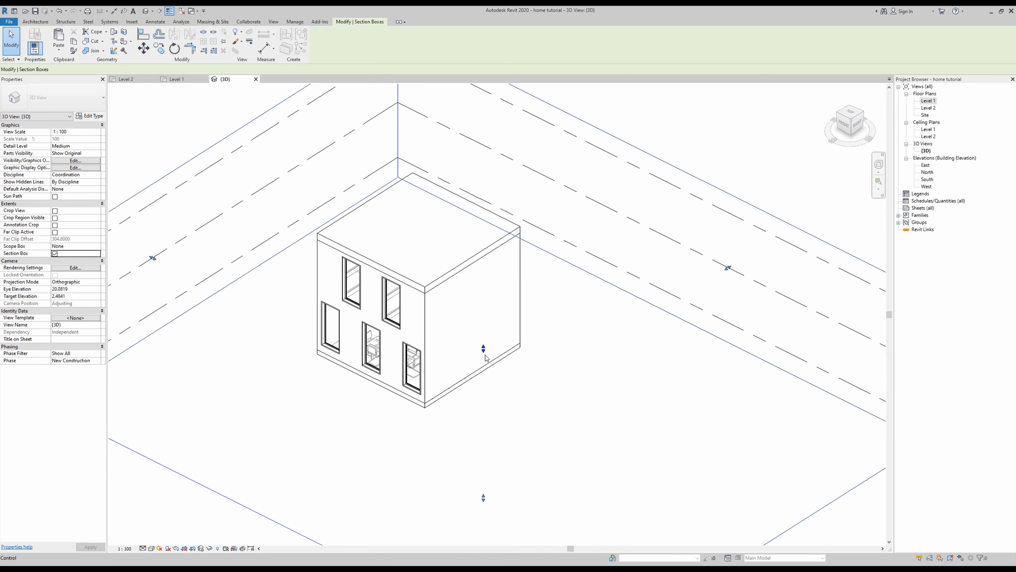
# Step: Lower the 3D section box's top face to cut through the ground floor, and raise it to cut through the upper floor
pyautogui.moveTo(483, 348); pyautogui.dragTo(490, 438)
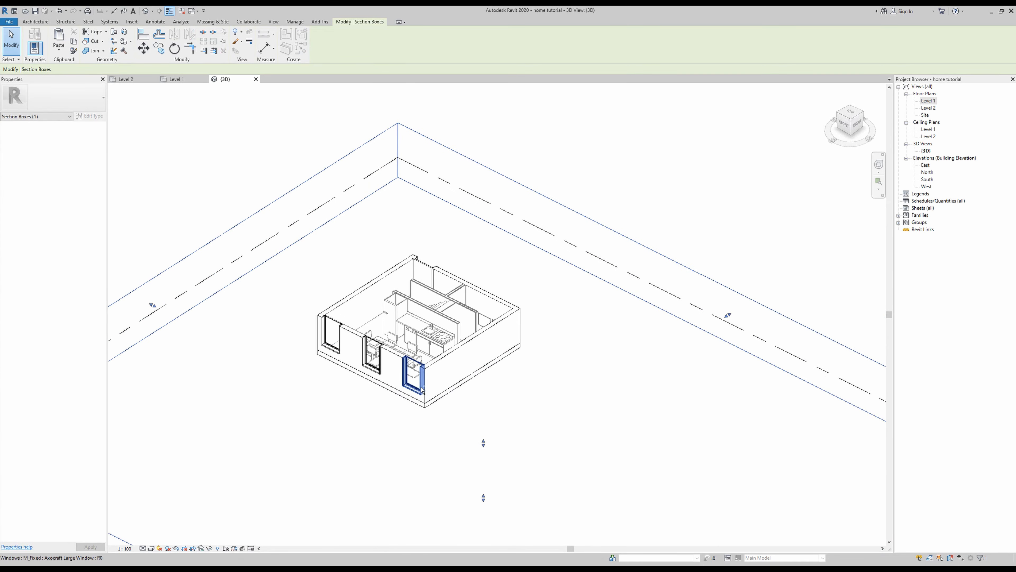
pyautogui.keyDown('shift'); pyautogui.moveTo(416, 381); pyautogui.dragTo(631, 345, button='middle'); pyautogui.keyUp('shift')
pyautogui.moveTo(630, 345); pyautogui.dragTo(634, 316)
pyautogui.scroll(-1, 634, 315)
pyautogui.keyDown('shift'); pyautogui.moveTo(633, 316); pyautogui.dragTo(470, 287, button='middle'); pyautogui.keyUp('shift')
pyautogui.moveTo(615, 294); pyautogui.dragTo(517, 311, button='middle')
pyautogui.scroll(2, 516, 311)
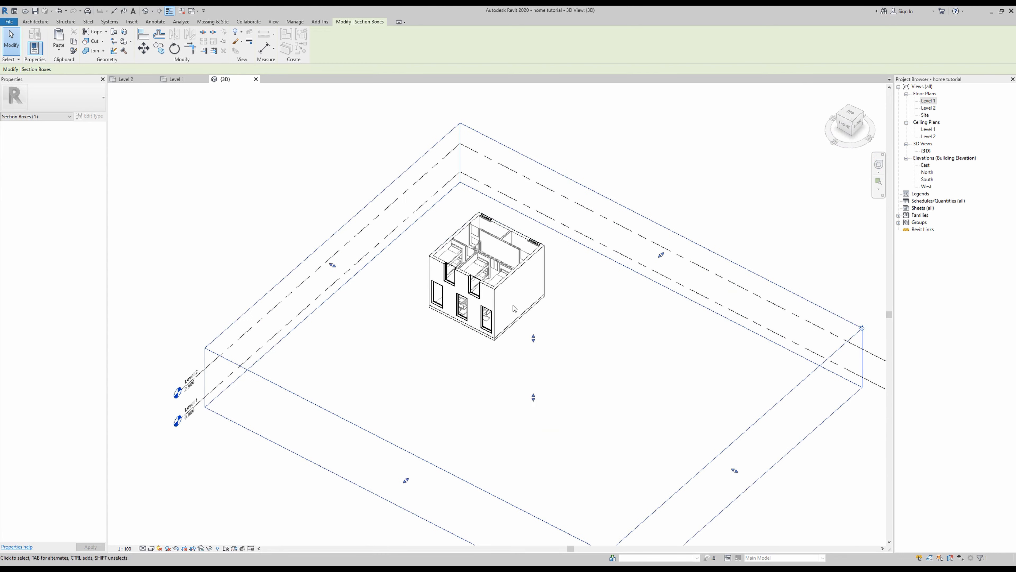
pyautogui.moveTo(635, 178); pyautogui.dragTo(628, 188, button='middle')
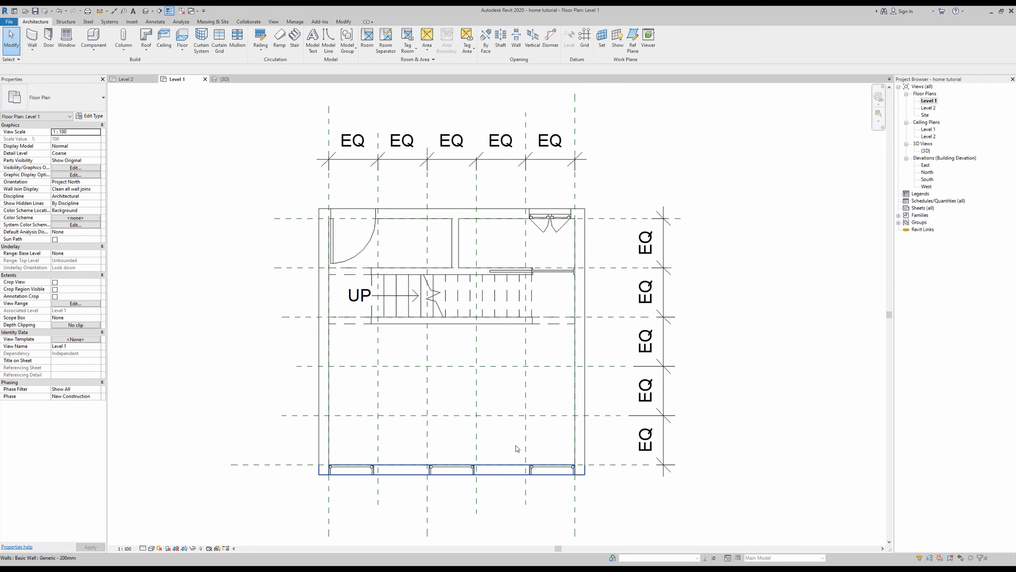
# Step: Place an M_Toilet-Commercial-Wall-3D with 480mm Seat Height on the bathroom side of the partition wall in the Level 1 plan
pyautogui.scroll(2, 490, 229)
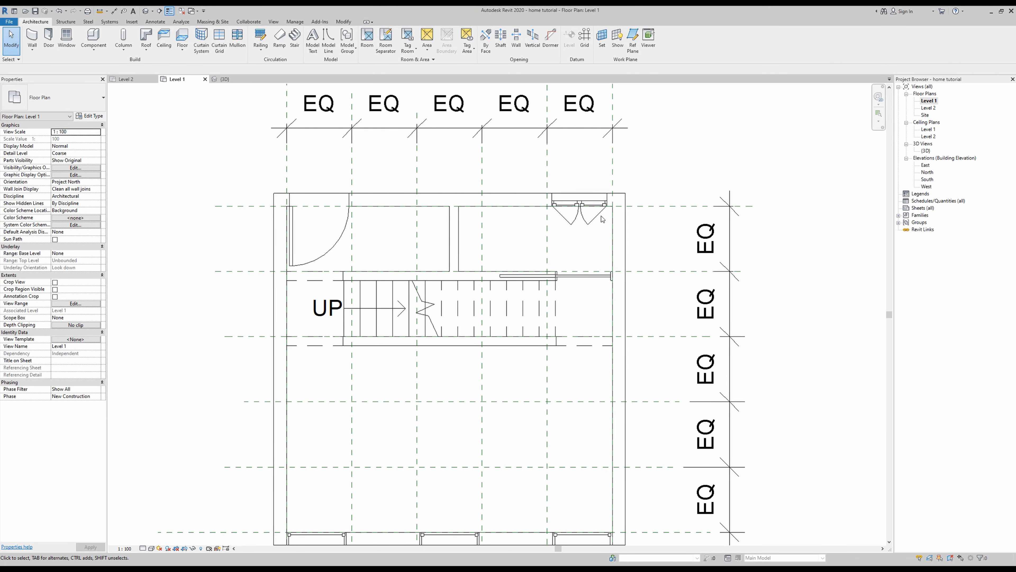
pyautogui.moveTo(474, 231); pyautogui.dragTo(484, 221, button='middle')
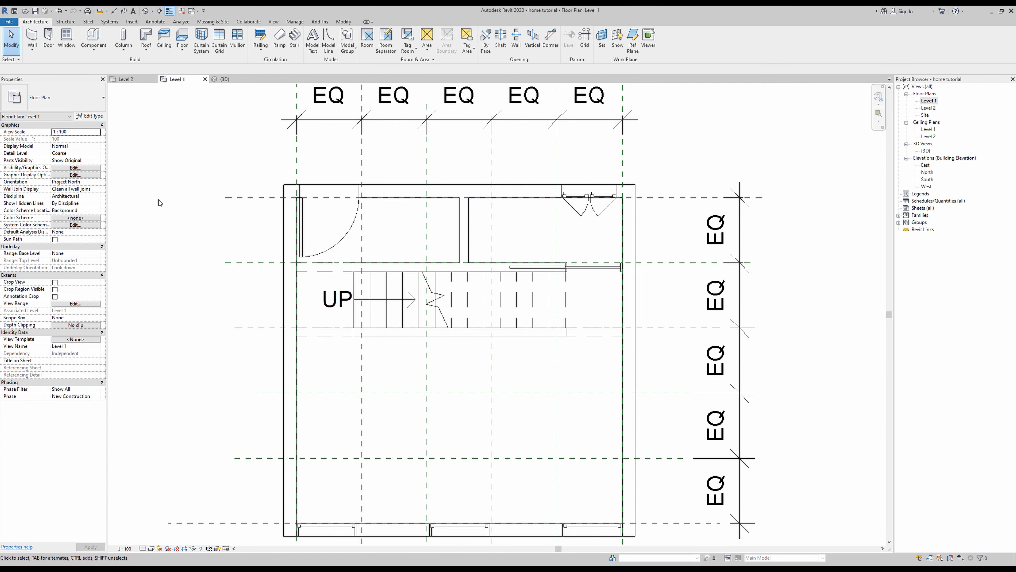
pyautogui.click(93, 38)
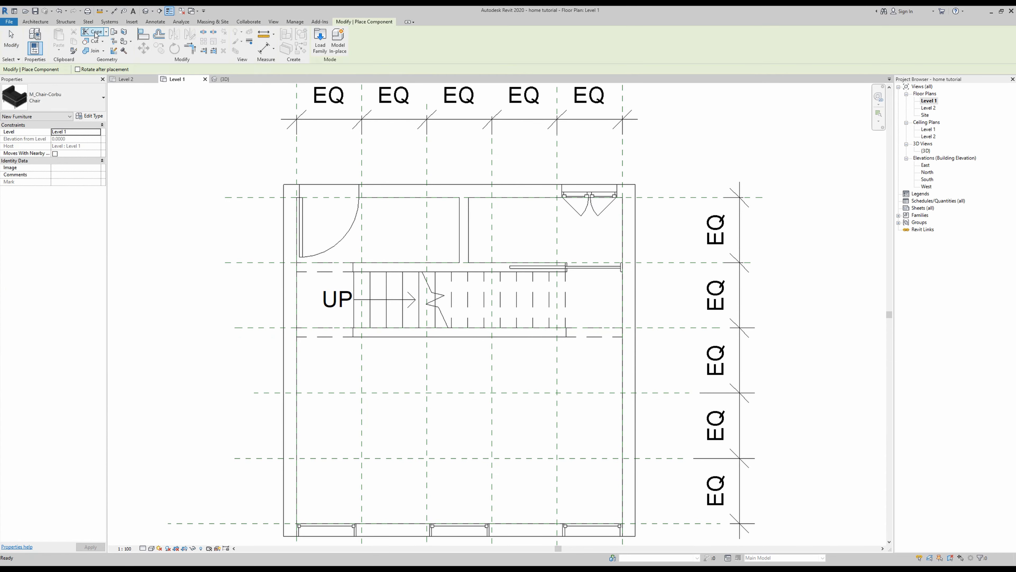
pyautogui.click(61, 85)
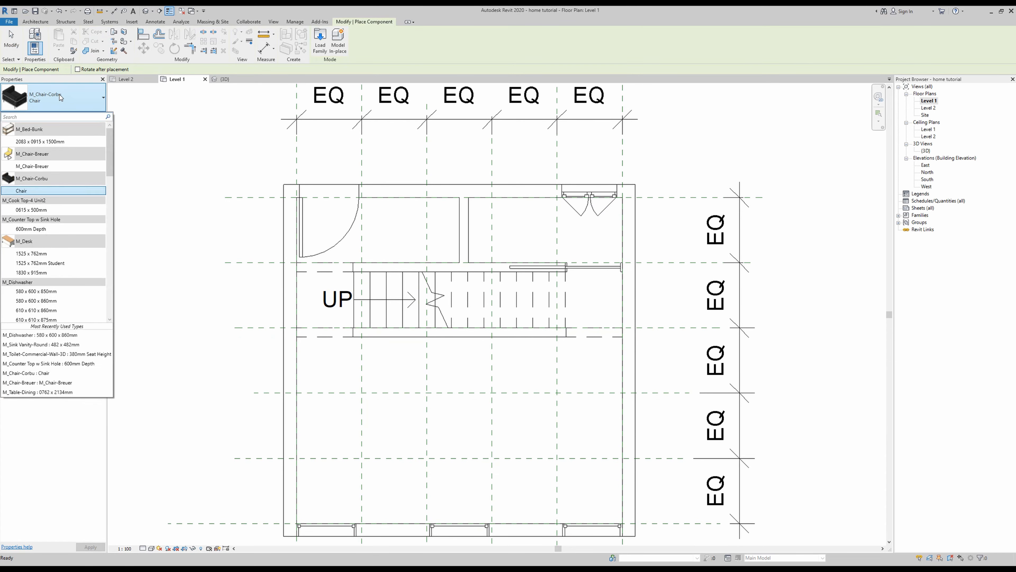
pyautogui.scroll(-15, 49, 179)
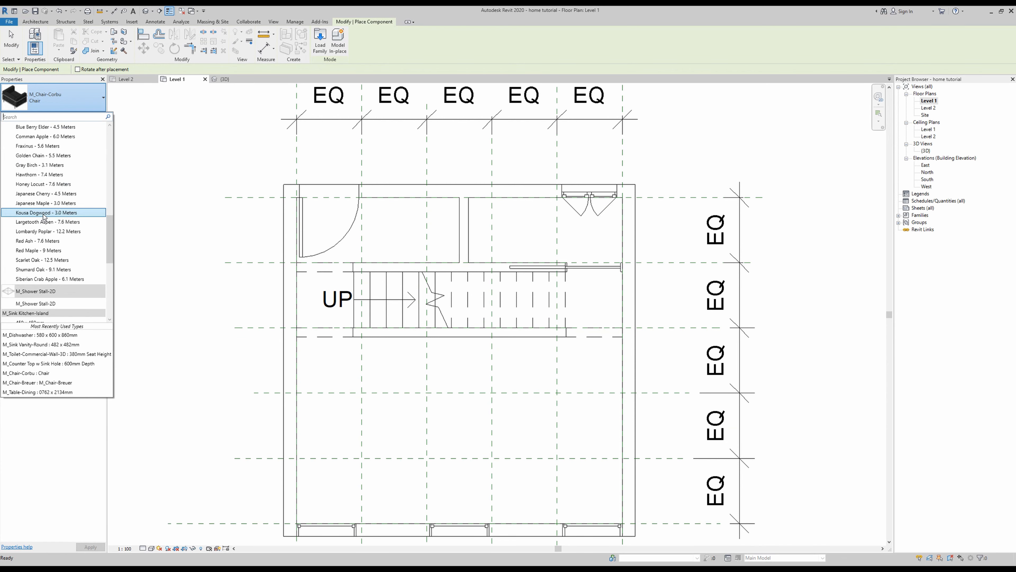
pyautogui.scroll(-3, 43, 236)
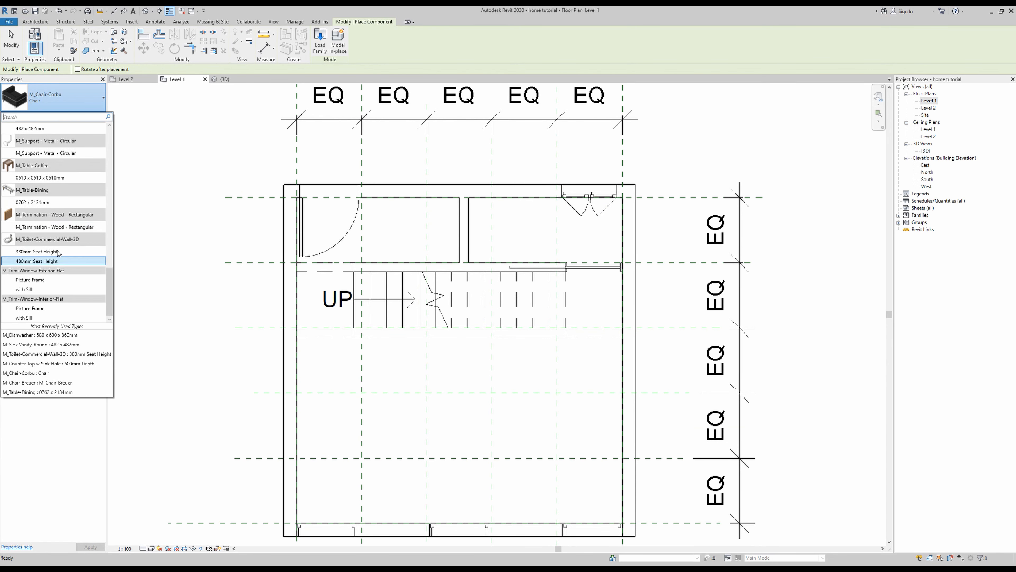
pyautogui.click(38, 260)
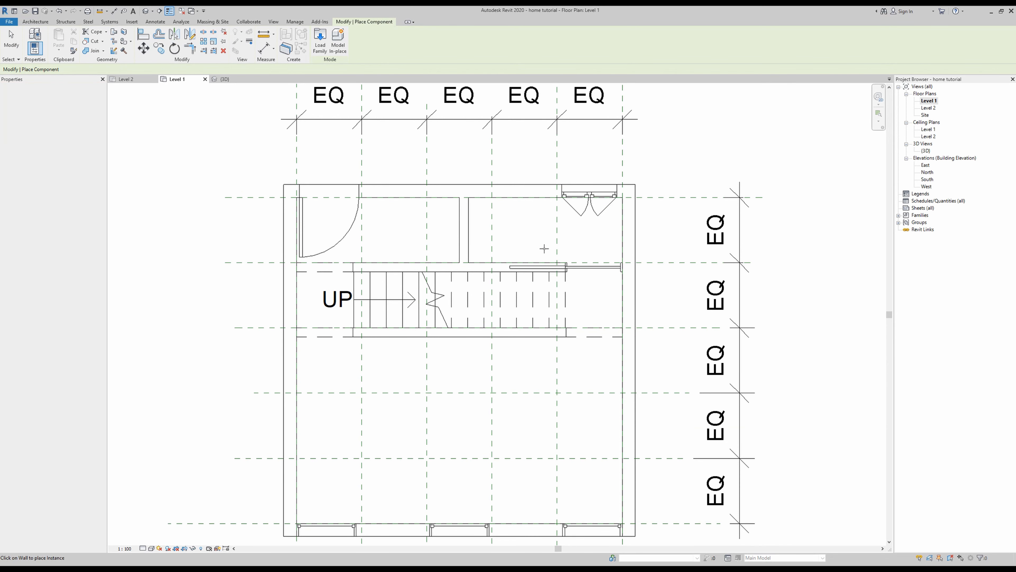
pyautogui.click(471, 230)
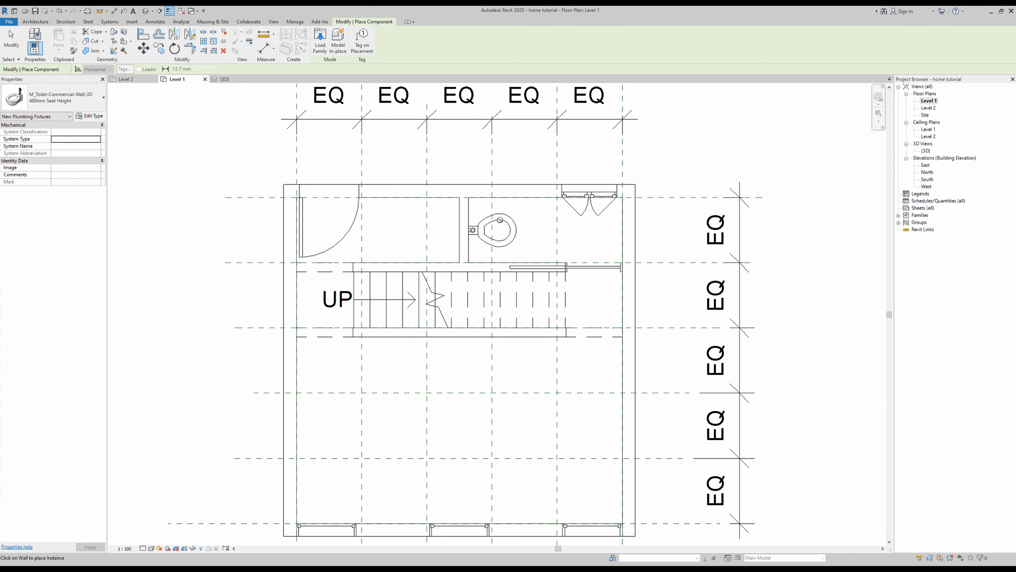
pyautogui.press('Escape')
pyautogui.press('Escape')
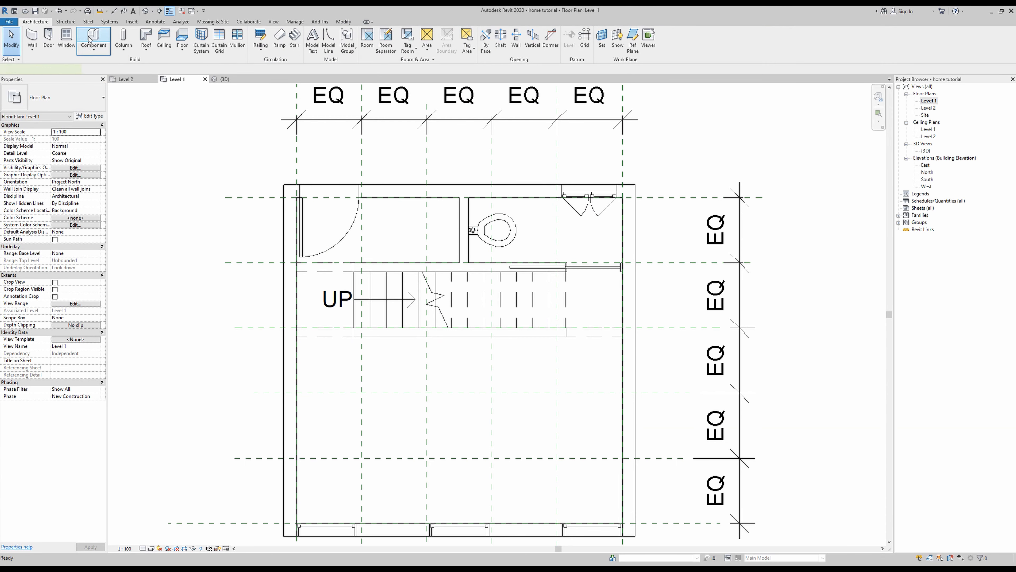
# Step: Place a 482 x 482mm M_Sink Vanity-Round in the bathroom's outer corner beside the double casement window
pyautogui.click(79, 38)
pyautogui.click(54, 100)
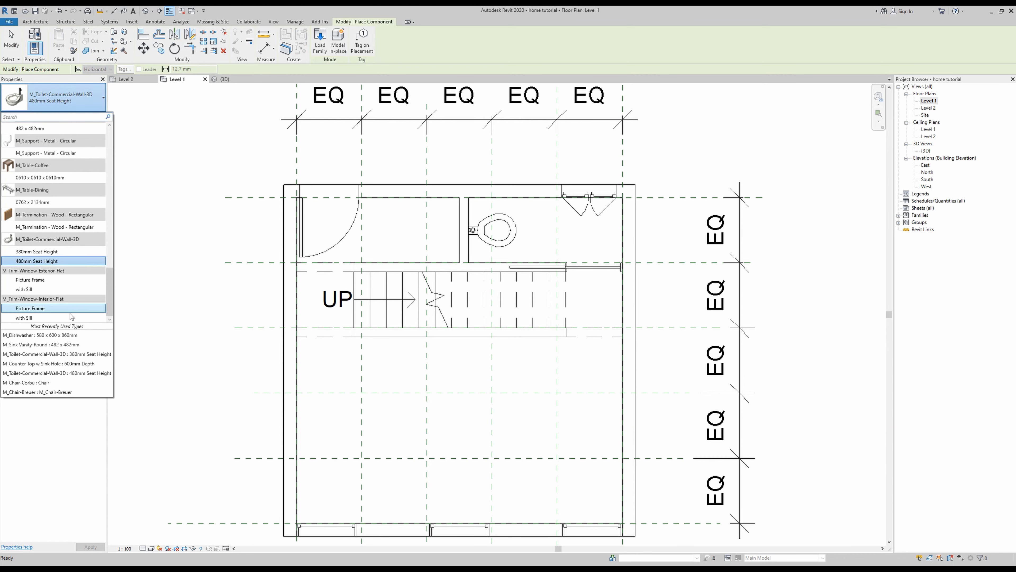
pyautogui.scroll(8, 66, 297)
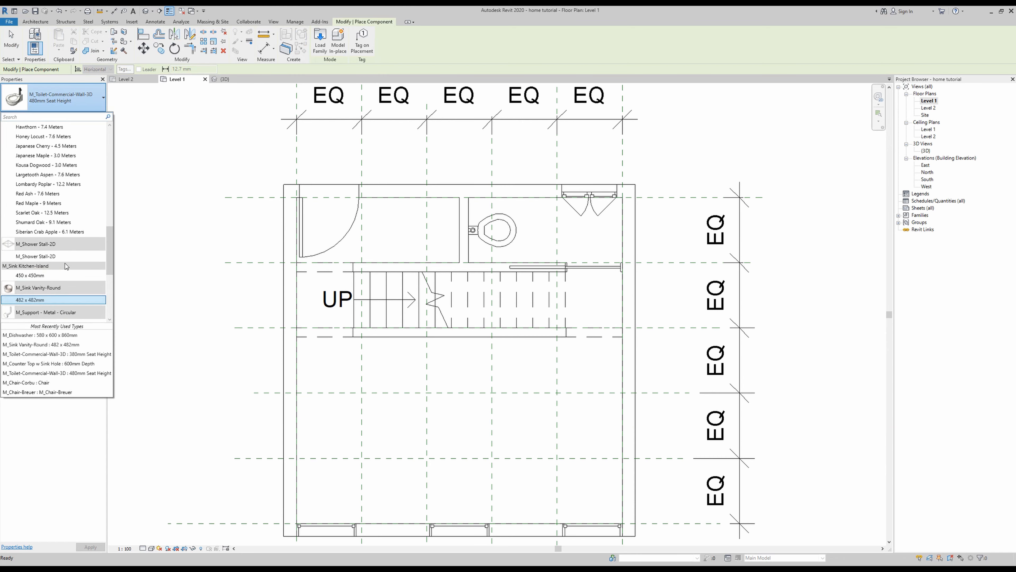
pyautogui.scroll(4, 65, 260)
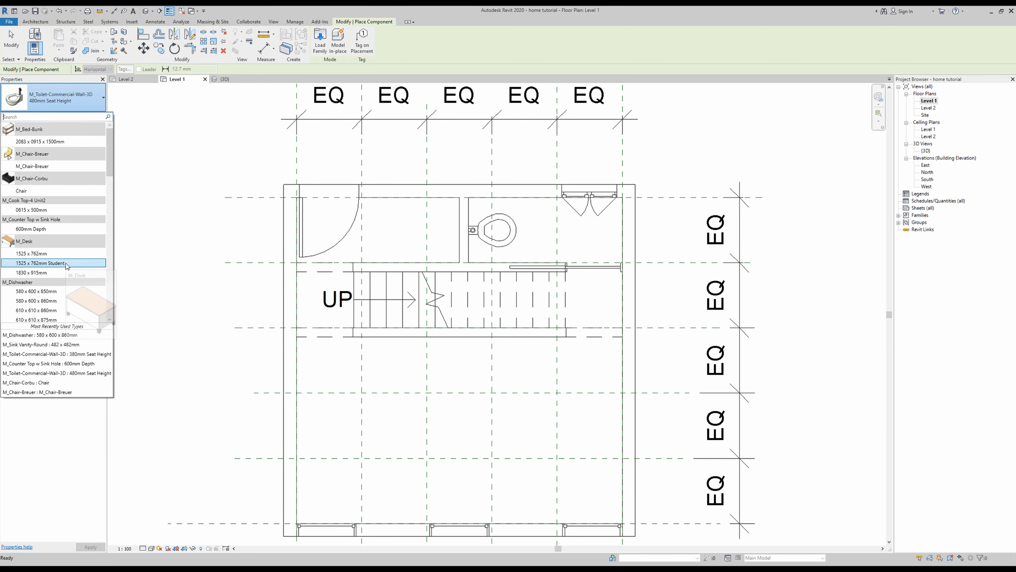
pyautogui.scroll(-10, 62, 252)
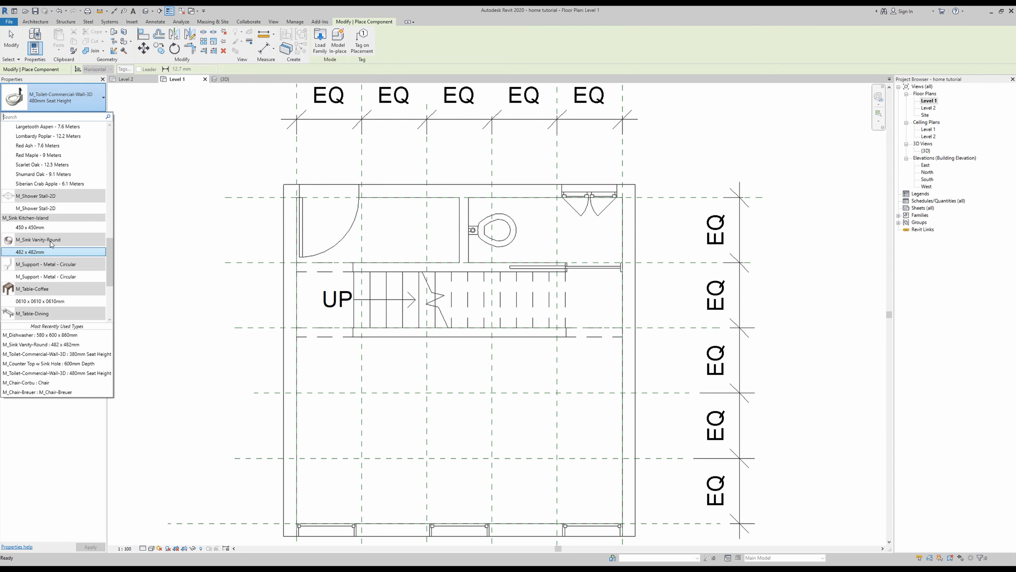
pyautogui.click(38, 252)
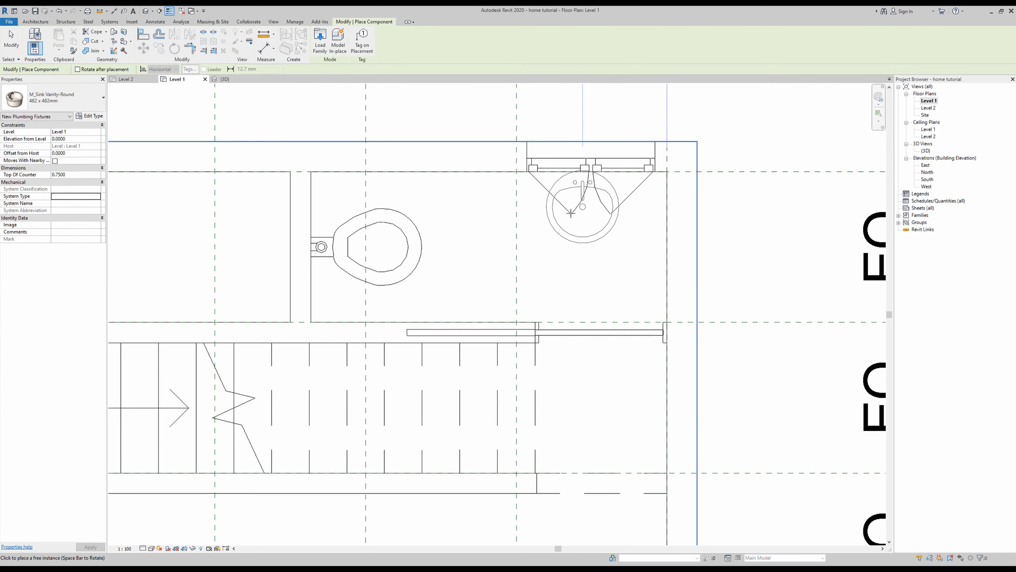
pyautogui.scroll(3, 588, 219)
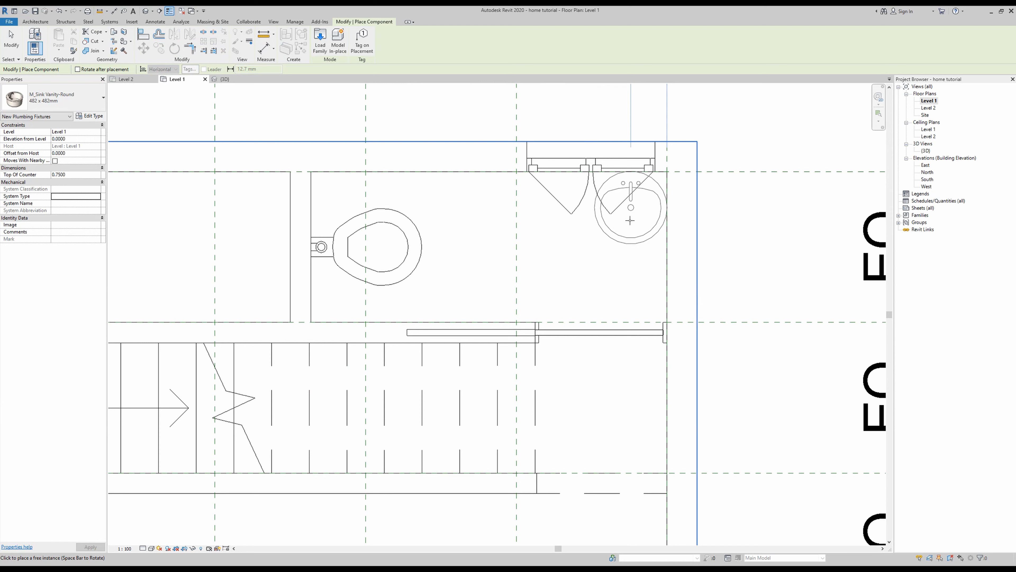
pyautogui.click(630, 220)
pyautogui.press('Escape')
# Step: Rotate the round sink 45° clockwise so its tap faces the corner of the room
pyautogui.click(649, 197)
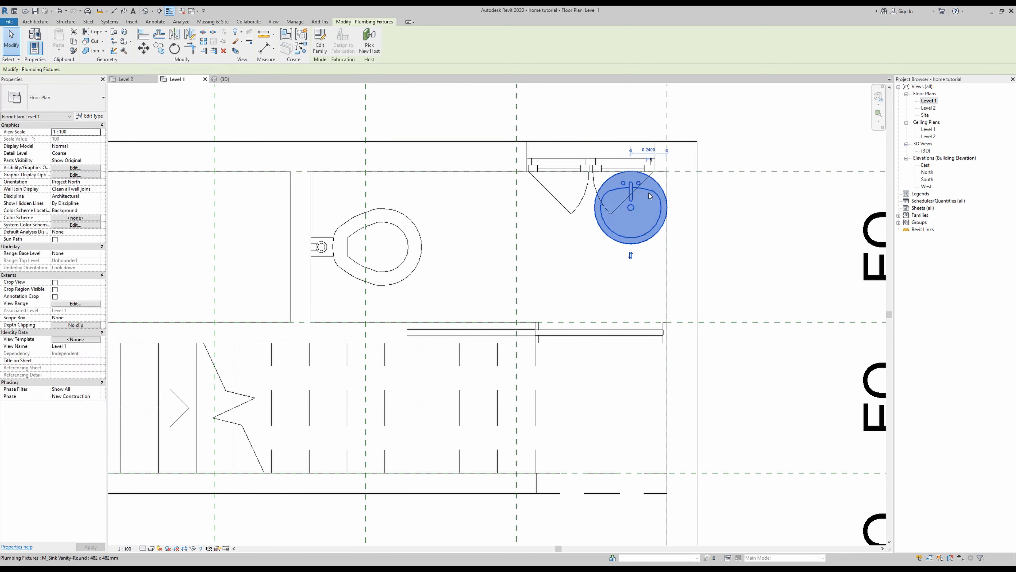
pyautogui.press('r')
pyautogui.press('o')
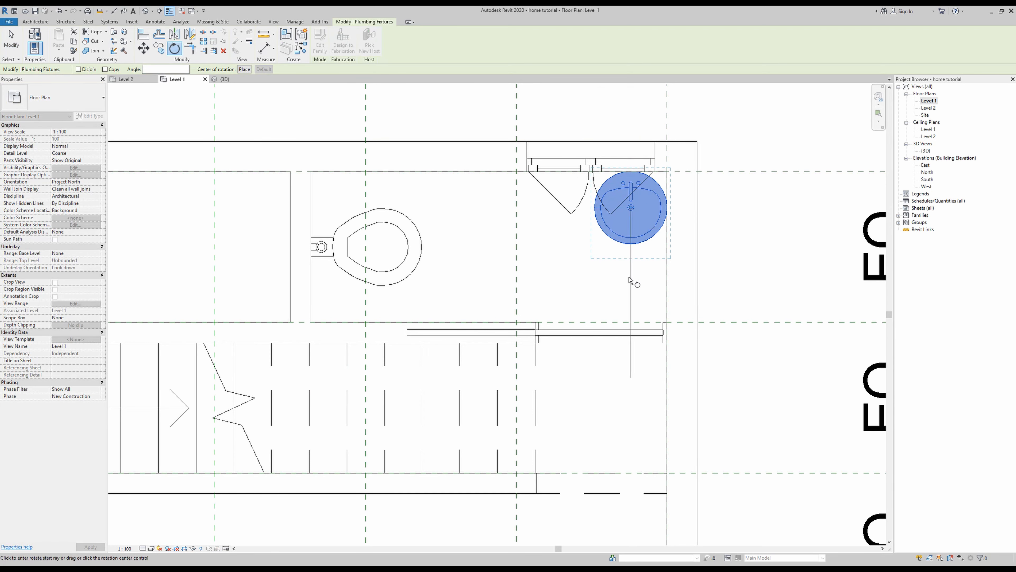
pyautogui.click(629, 277)
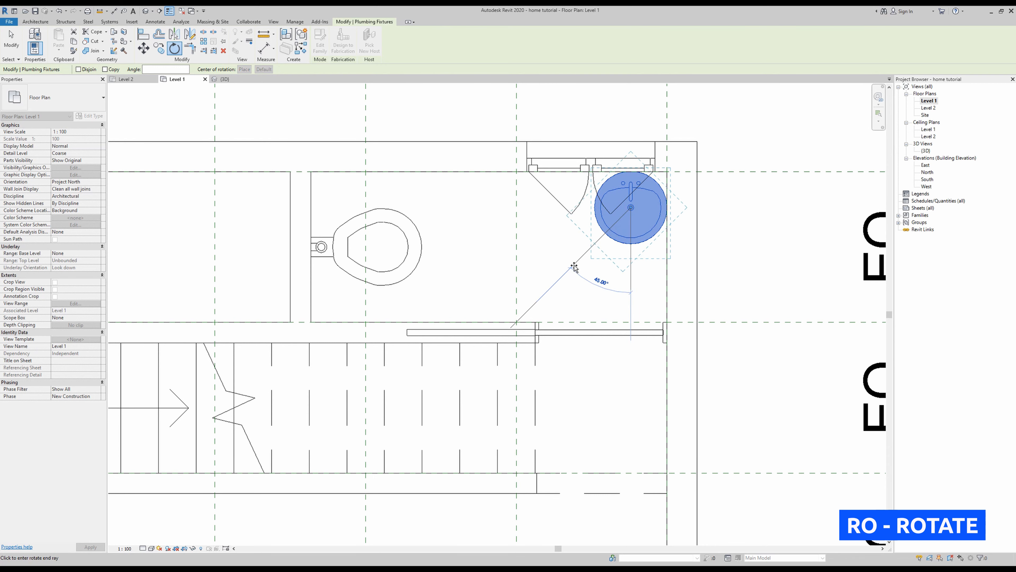
pyautogui.click(577, 269)
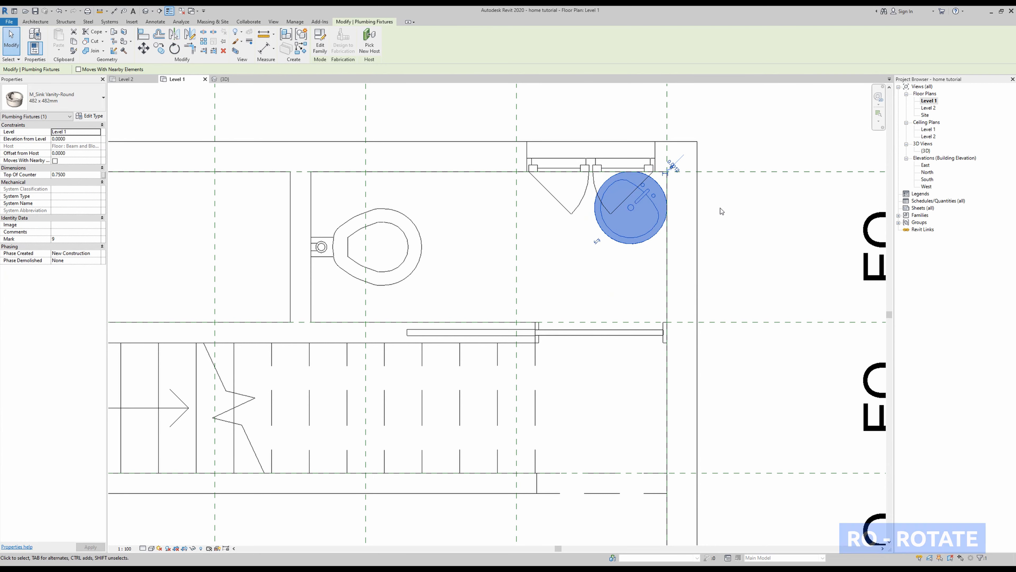
pyautogui.press('Escape')
# Step: Place an M_Kitchenette - Medium against the room side of the stairs and flip it horizontally so the order of its units is reversed
pyautogui.scroll(-1, 603, 206)
pyautogui.scroll(-1, 603, 205)
pyautogui.scroll(-1, 610, 239)
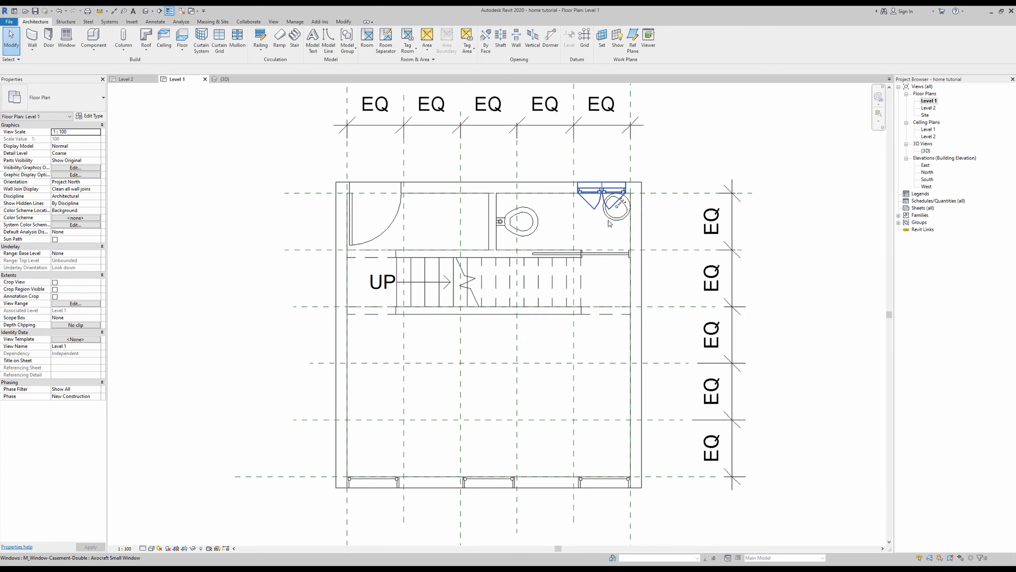
pyautogui.moveTo(610, 238); pyautogui.dragTo(641, 198, button='middle')
pyautogui.scroll(1, 624, 203)
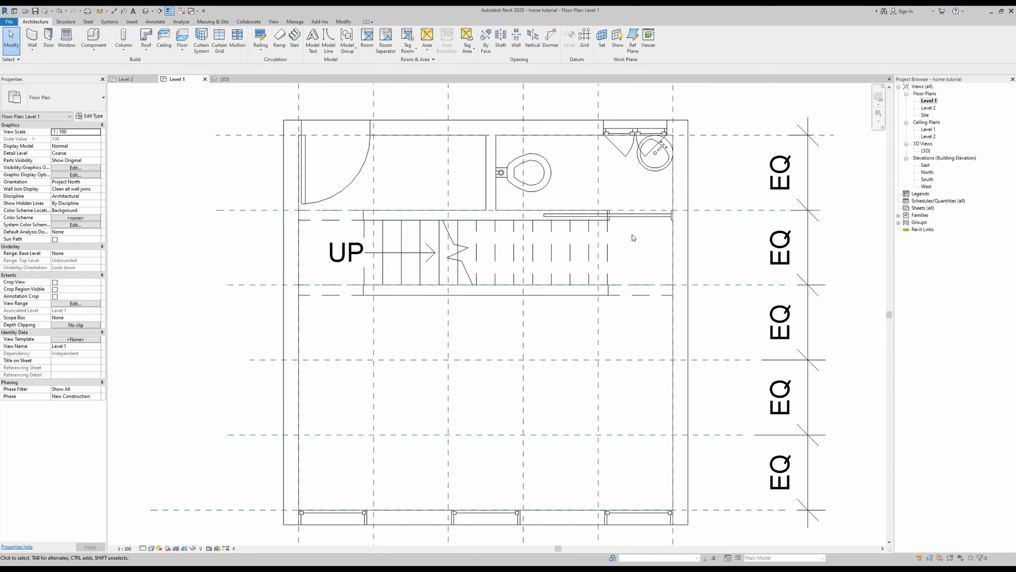
pyautogui.moveTo(640, 257); pyautogui.dragTo(712, 171, button='middle')
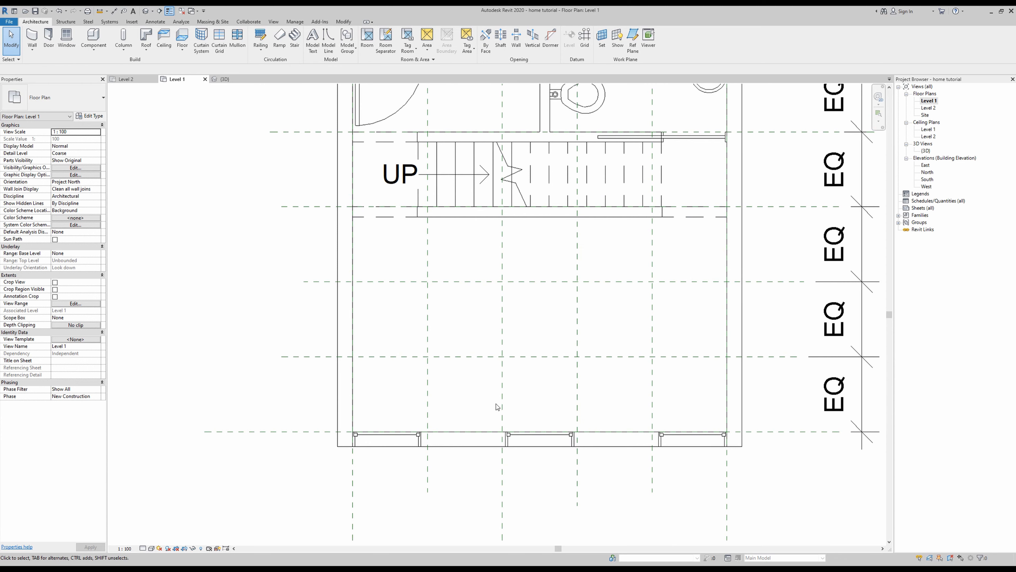
pyautogui.moveTo(490, 288); pyautogui.dragTo(467, 291, button='middle')
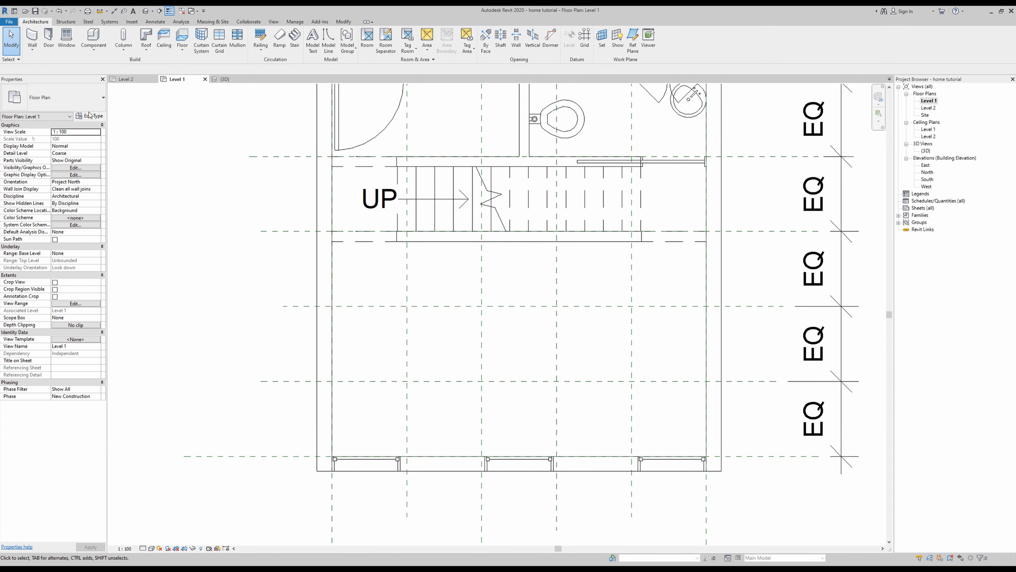
pyautogui.click(93, 38)
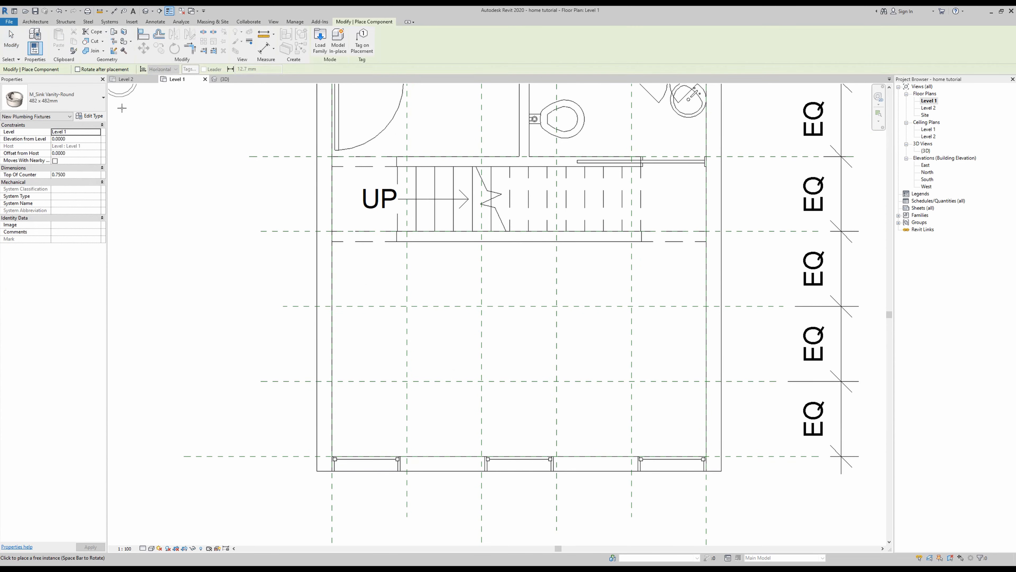
pyautogui.click(89, 107)
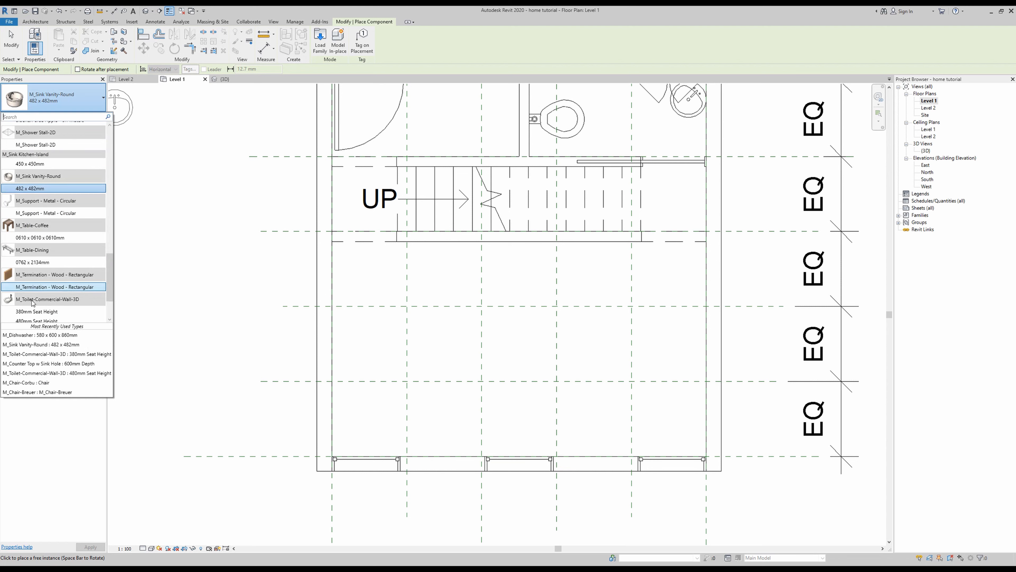
pyautogui.scroll(-2, 45, 268)
pyautogui.scroll(6, 47, 269)
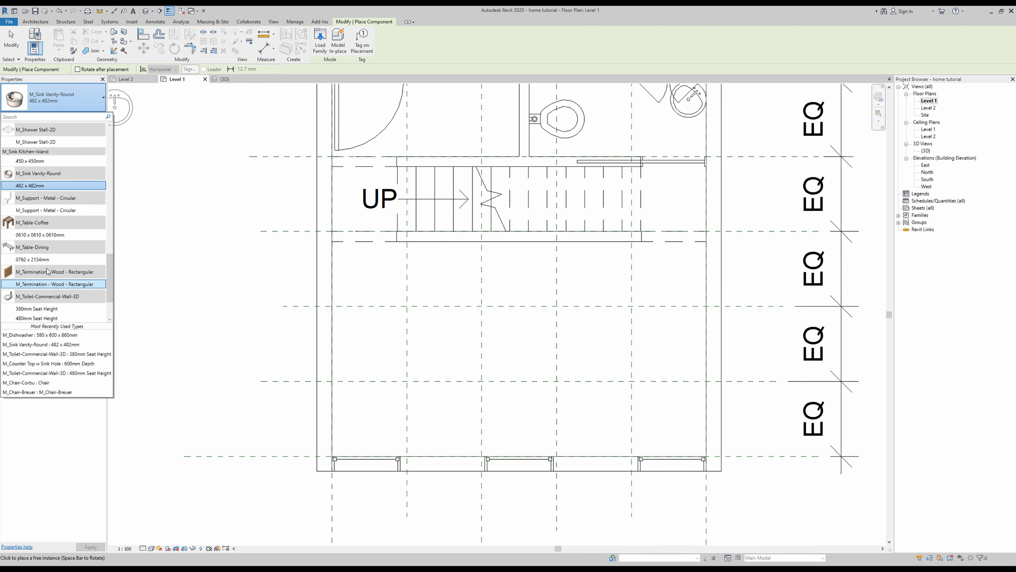
pyautogui.scroll(3, 45, 267)
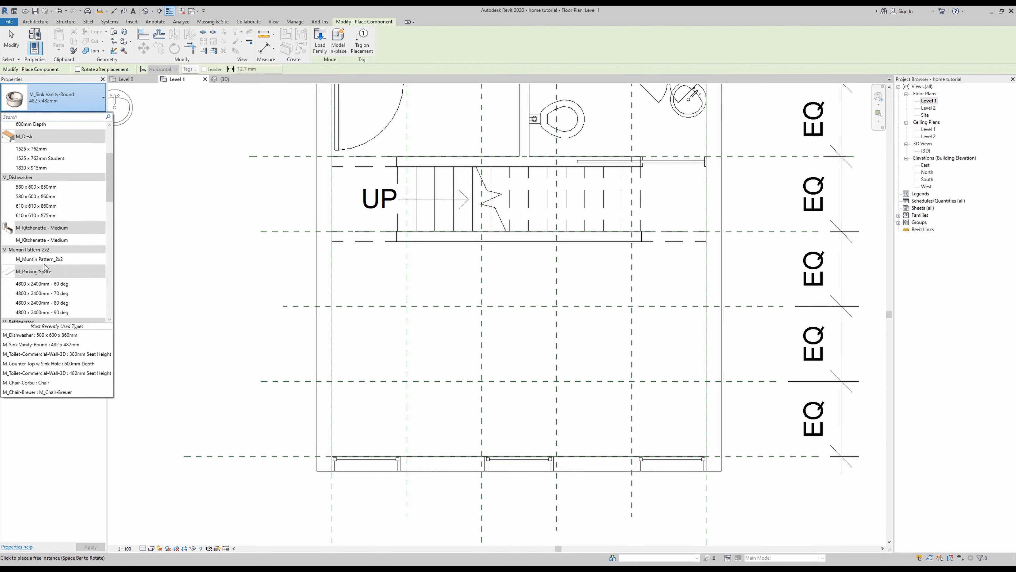
pyautogui.click(38, 241)
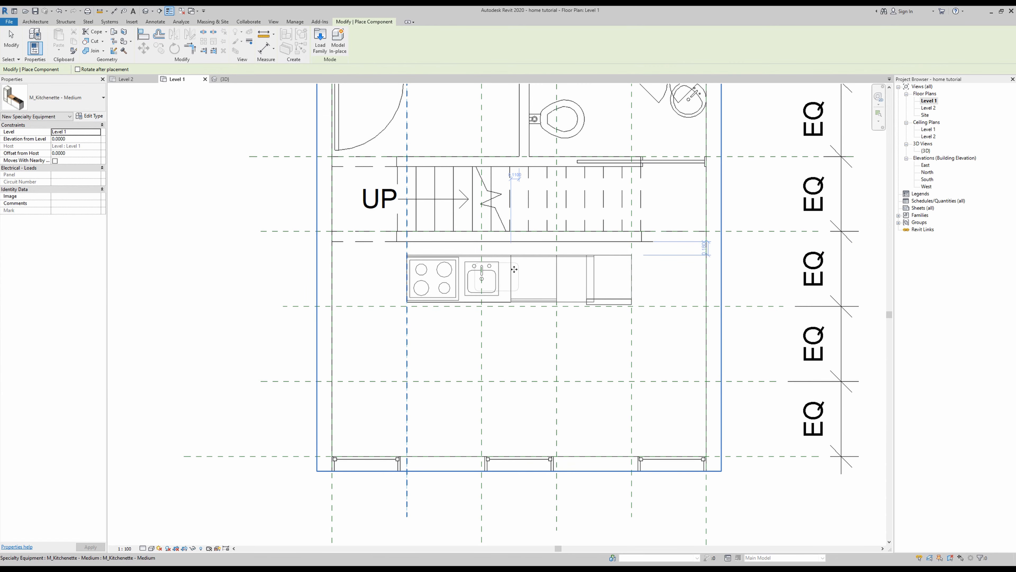
pyautogui.click(456, 255)
pyautogui.press('Escape')
pyautogui.press('Escape')
pyautogui.click(514, 261)
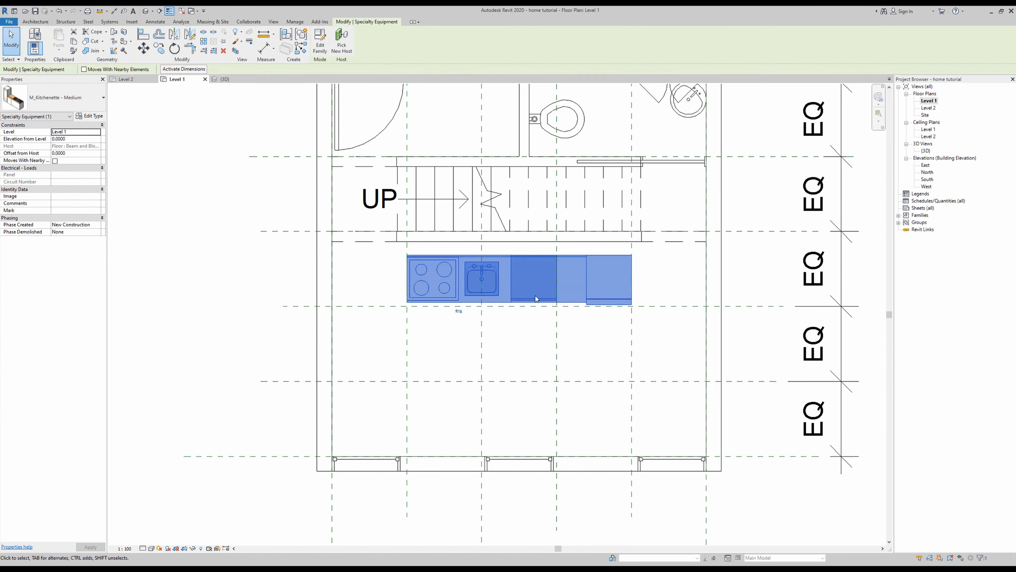
pyautogui.click(460, 313)
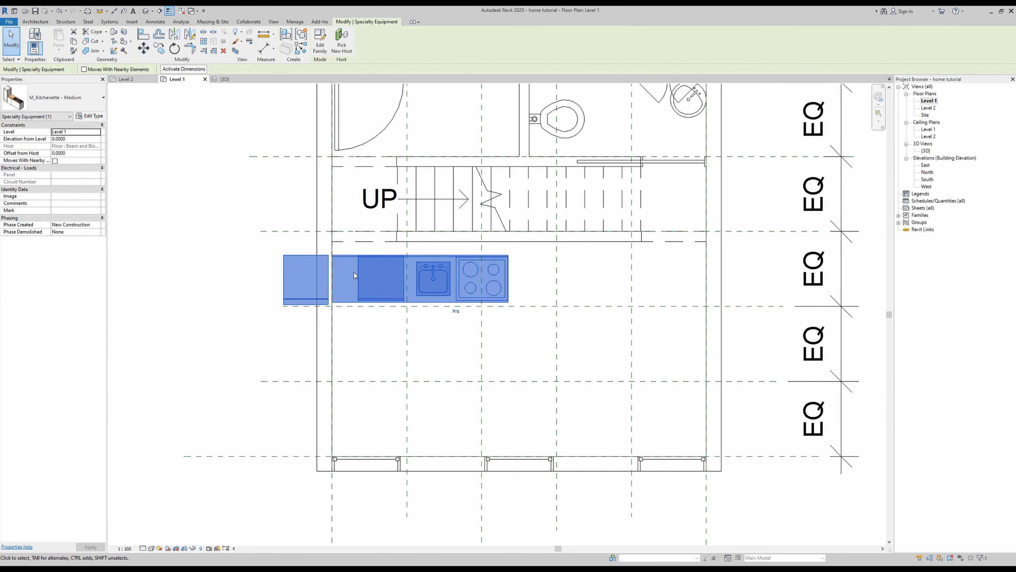
# Step: Move the M_Kitchenette - Medium along the stair wall so the whole unit sits inside the room, clear of the outer wall
pyautogui.moveTo(396, 153); pyautogui.dragTo(394, 213, button='middle')
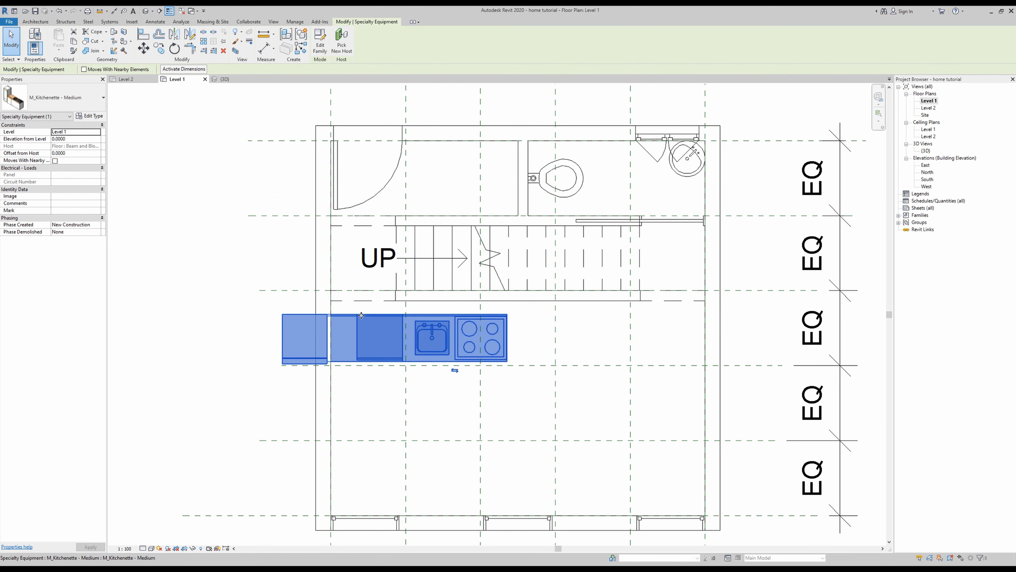
pyautogui.press('m')
pyautogui.press('v')
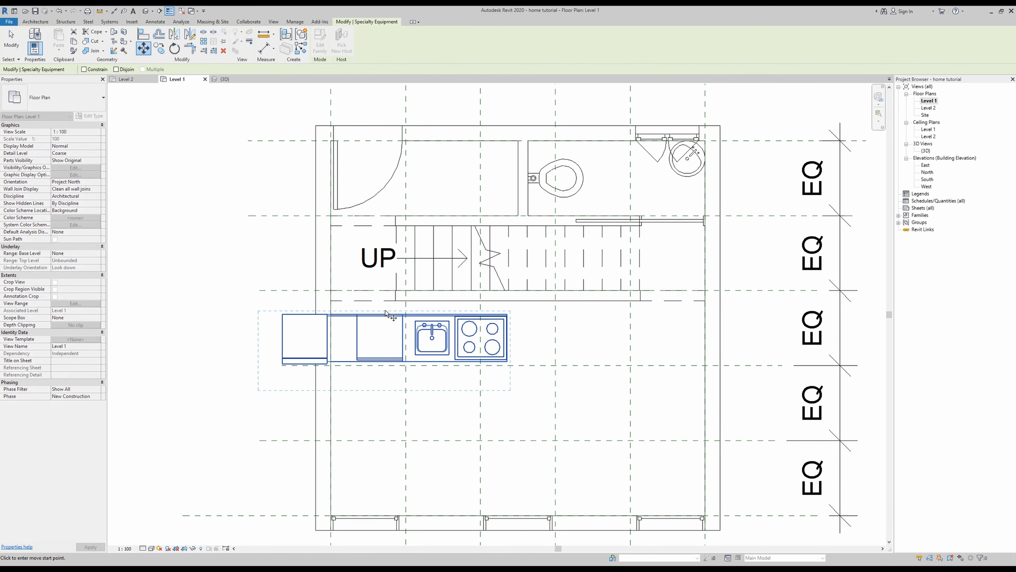
pyautogui.click(383, 312)
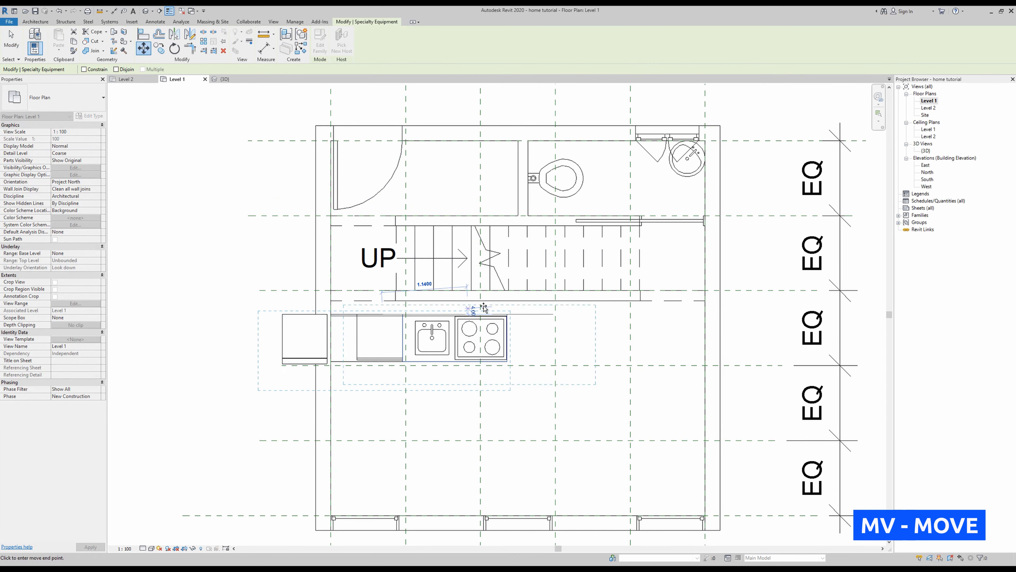
pyautogui.click(518, 303)
pyautogui.scroll(2, 543, 298)
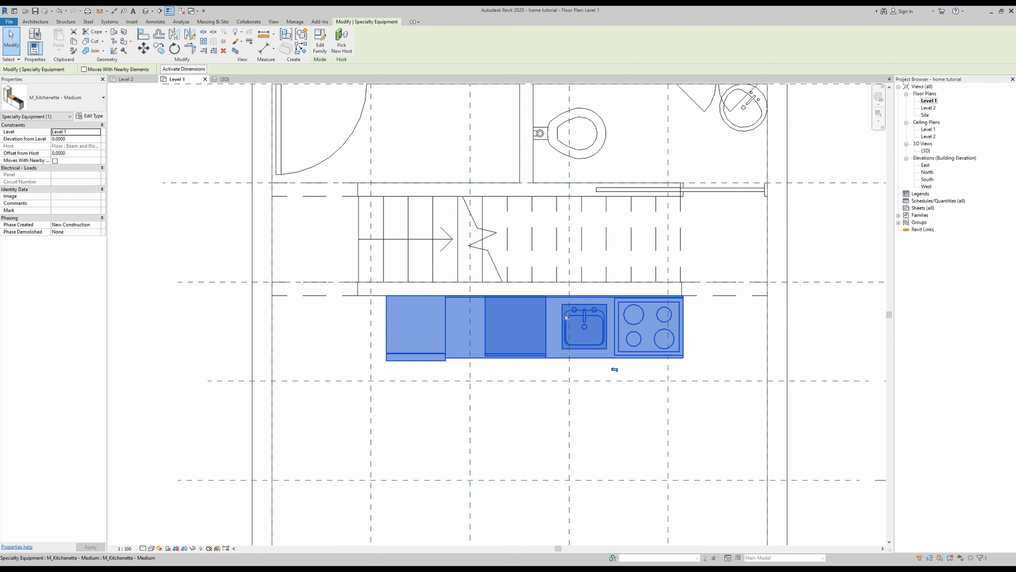
# Step: Move the kitchenette by its midpoint to the room's centre so its ends line up with the vertical reference planes
pyautogui.press('m')
pyautogui.press('v')
pyautogui.click(535, 296)
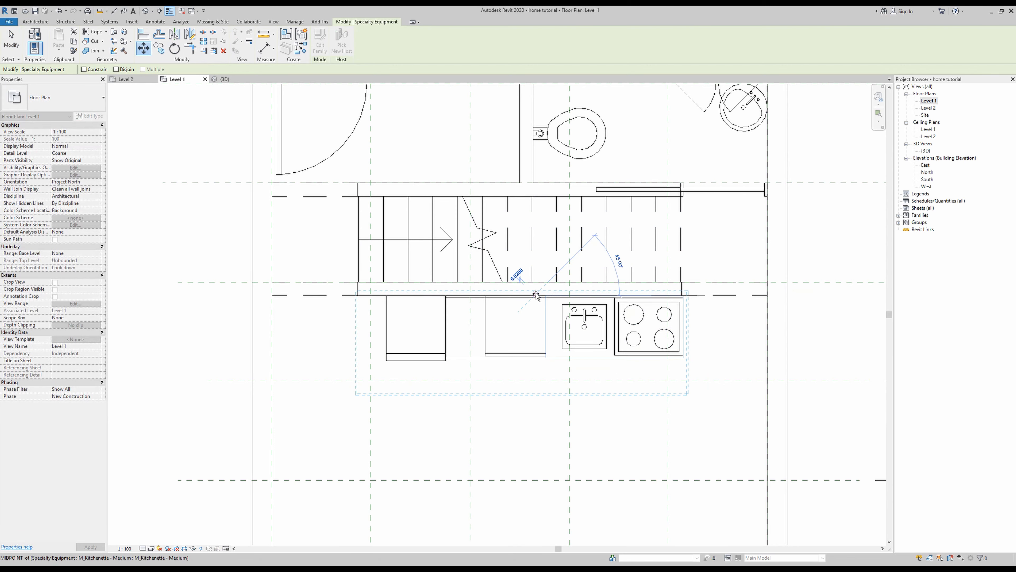
pyautogui.click(520, 295)
pyautogui.press('Escape')
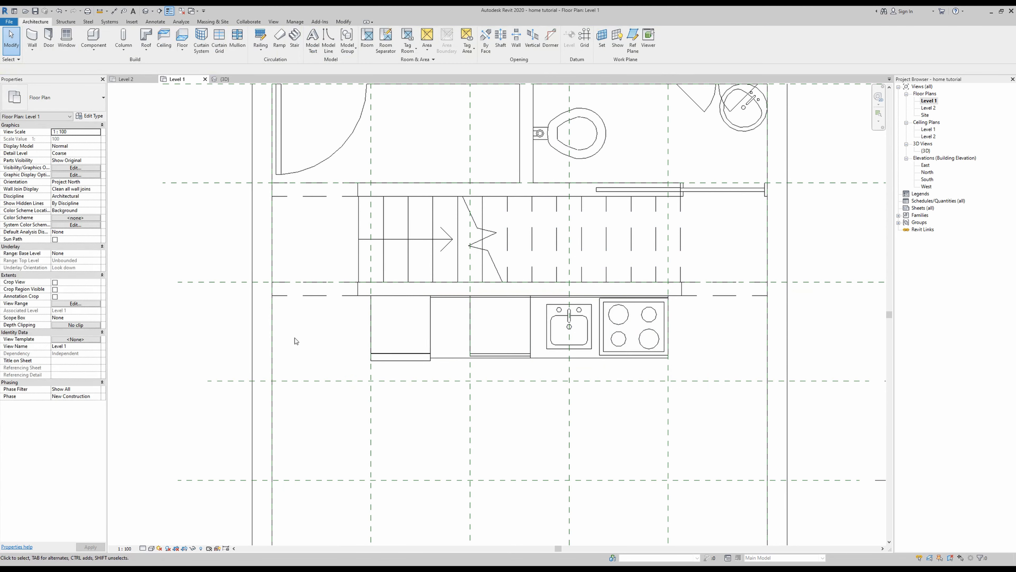
# Step: Place a 0762 x 2134mm M_Table-Dining centred across the room on the reference plane between the kitchenette and the windows
pyautogui.scroll(-3, 432, 313)
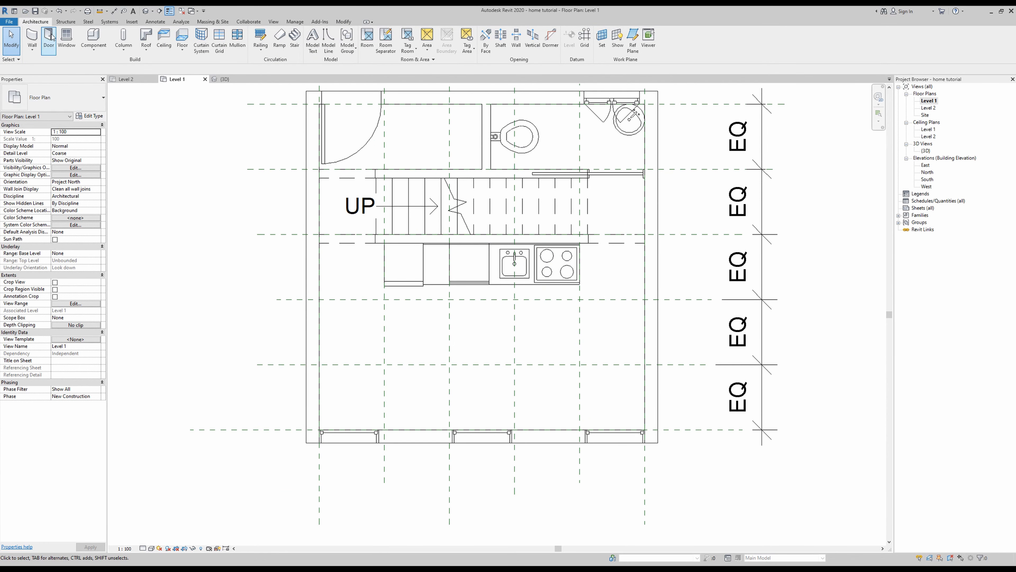
pyautogui.click(93, 40)
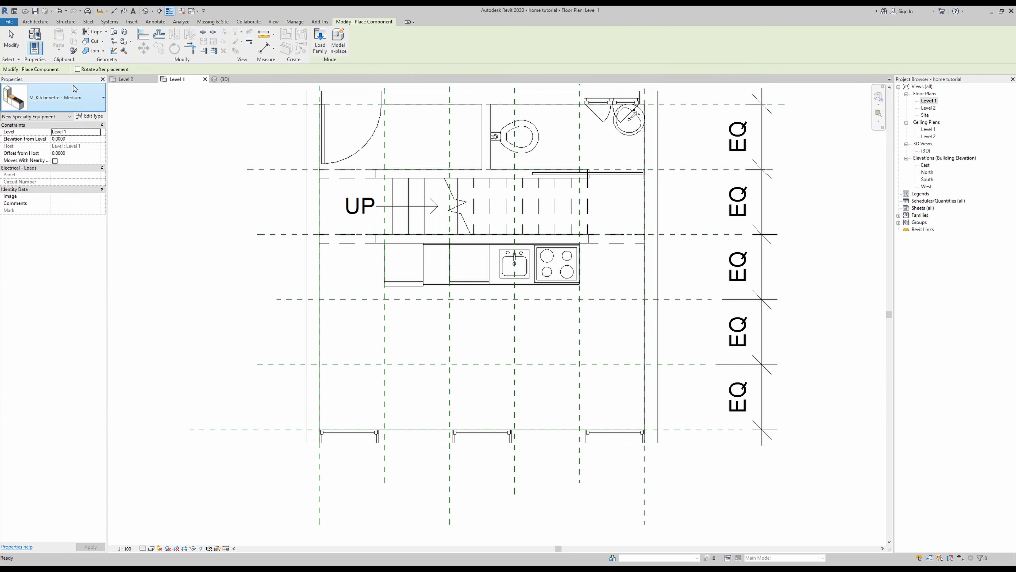
pyautogui.click(72, 96)
pyautogui.scroll(-15, 64, 168)
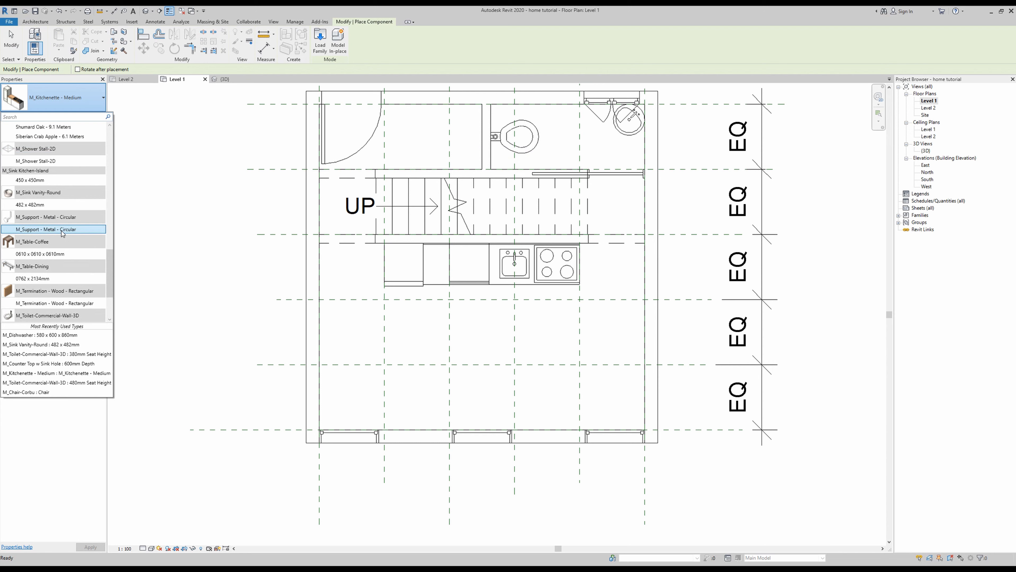
pyautogui.click(36, 279)
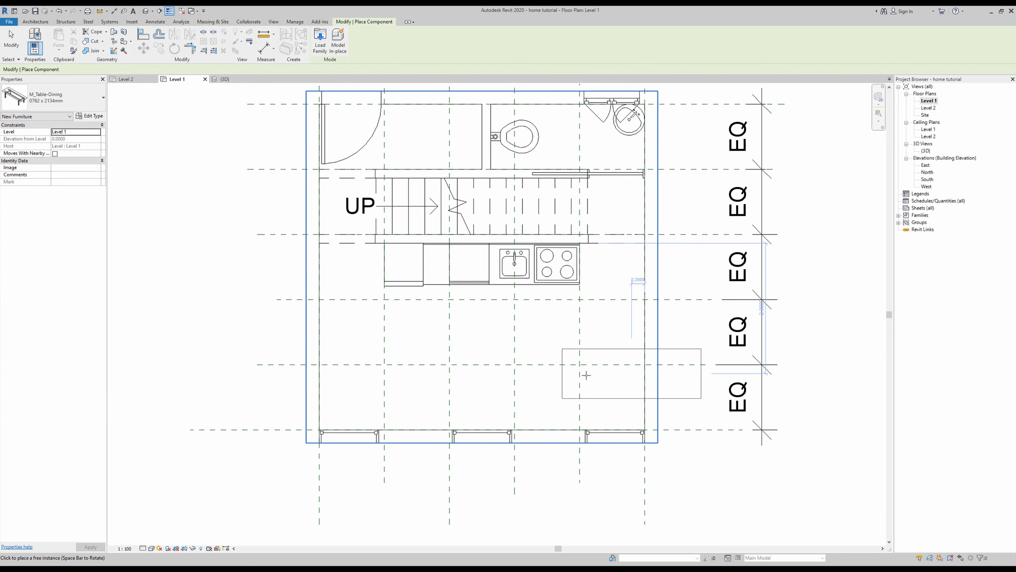
pyautogui.click(480, 364)
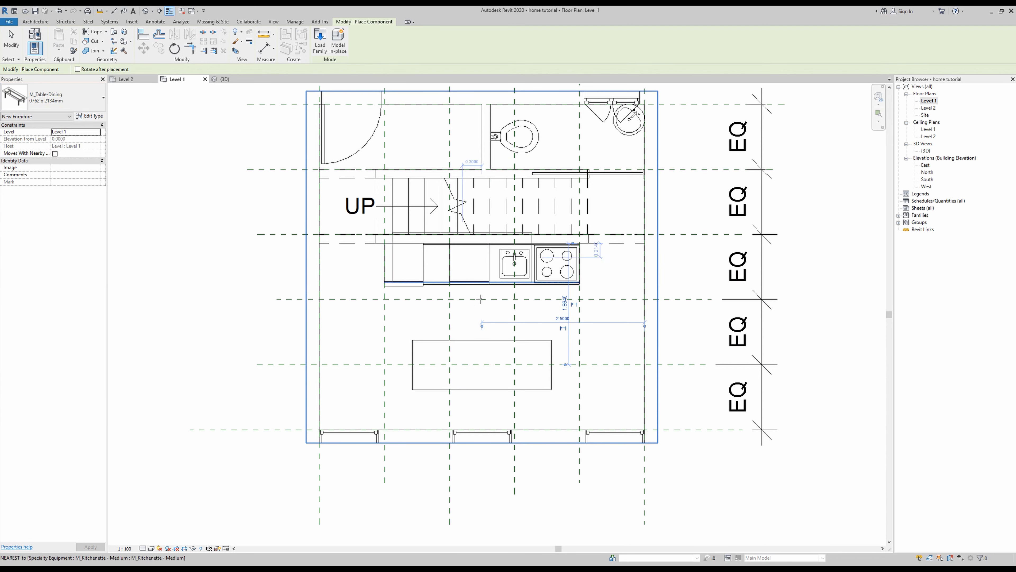
pyautogui.press('Escape')
pyautogui.press('Escape')
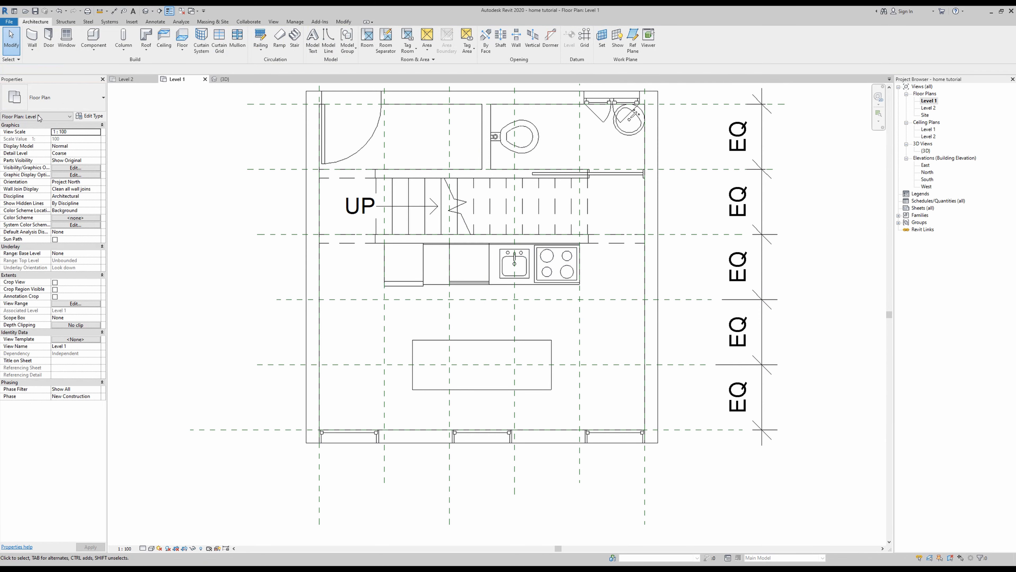
# Step: Place two M_Chair-Breuer chairs along the window side of the dining table, on the vertical reference planes
pyautogui.click(93, 38)
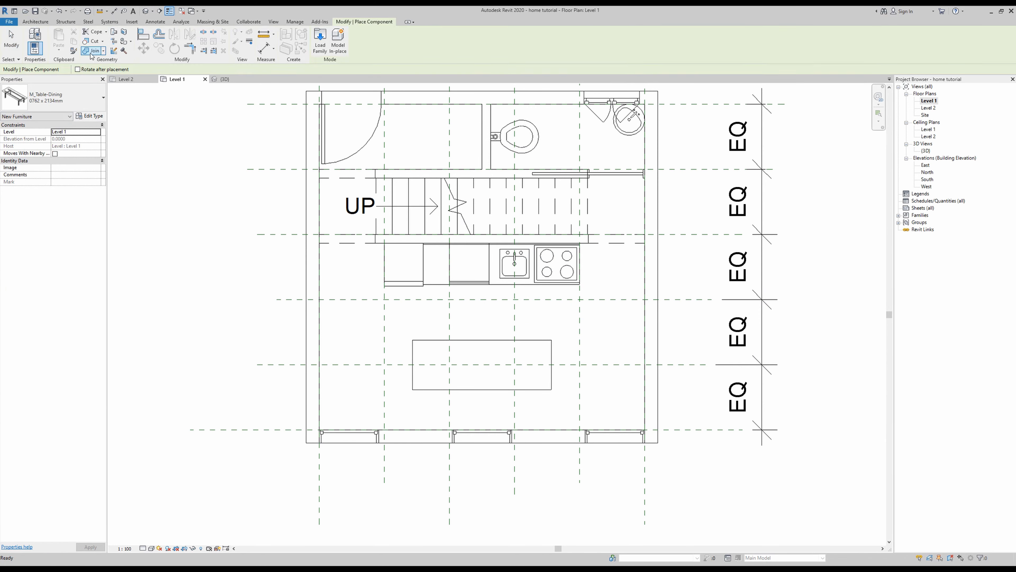
pyautogui.click(69, 99)
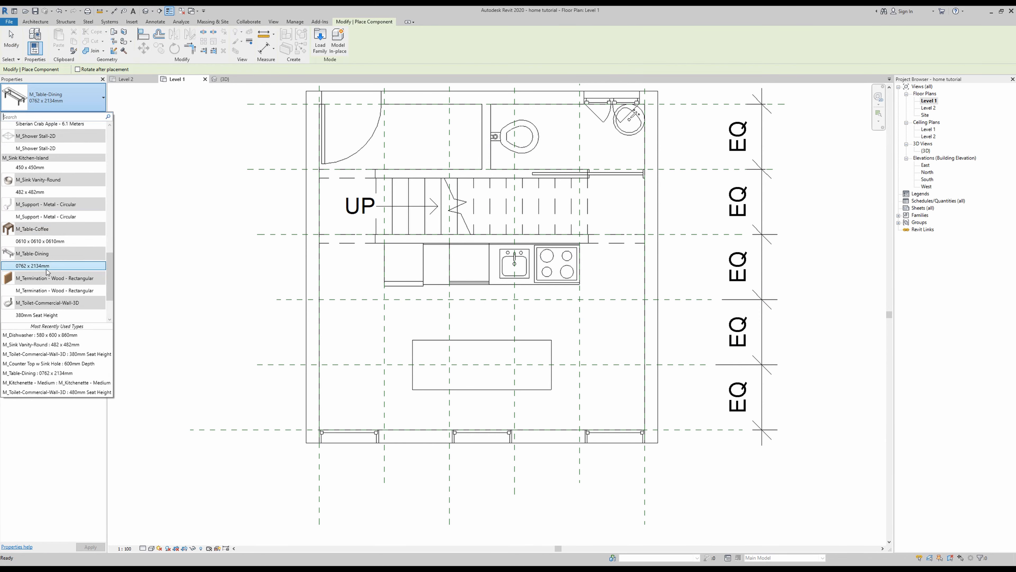
pyautogui.scroll(5, 47, 302)
pyautogui.scroll(6, 47, 302)
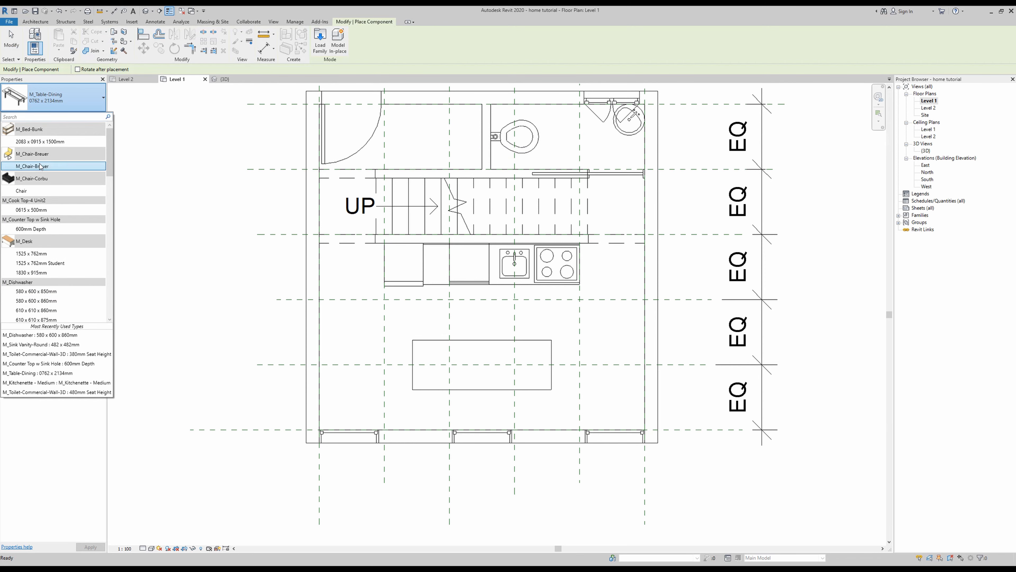
pyautogui.click(40, 163)
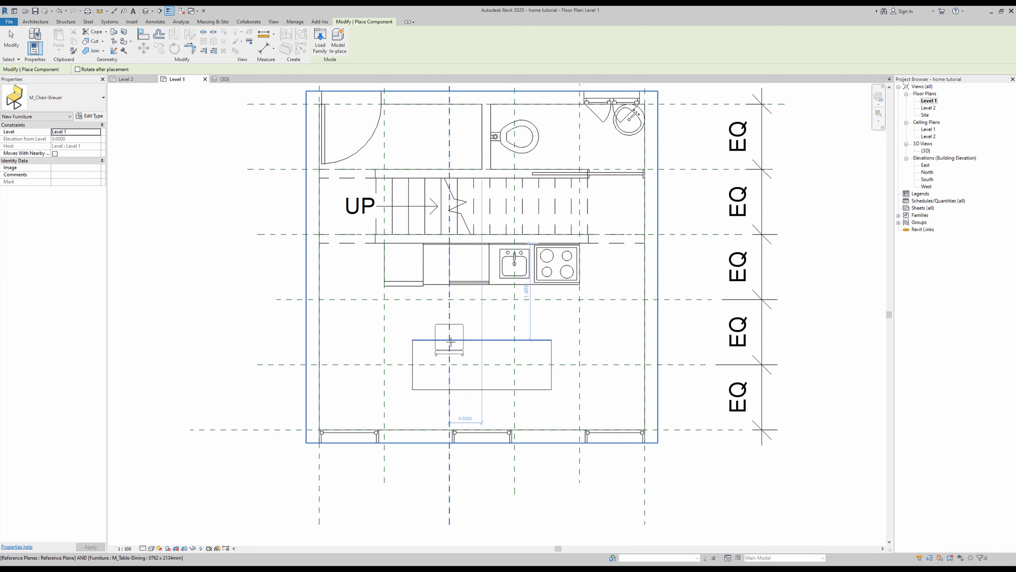
pyautogui.click(450, 388)
pyautogui.click(514, 388)
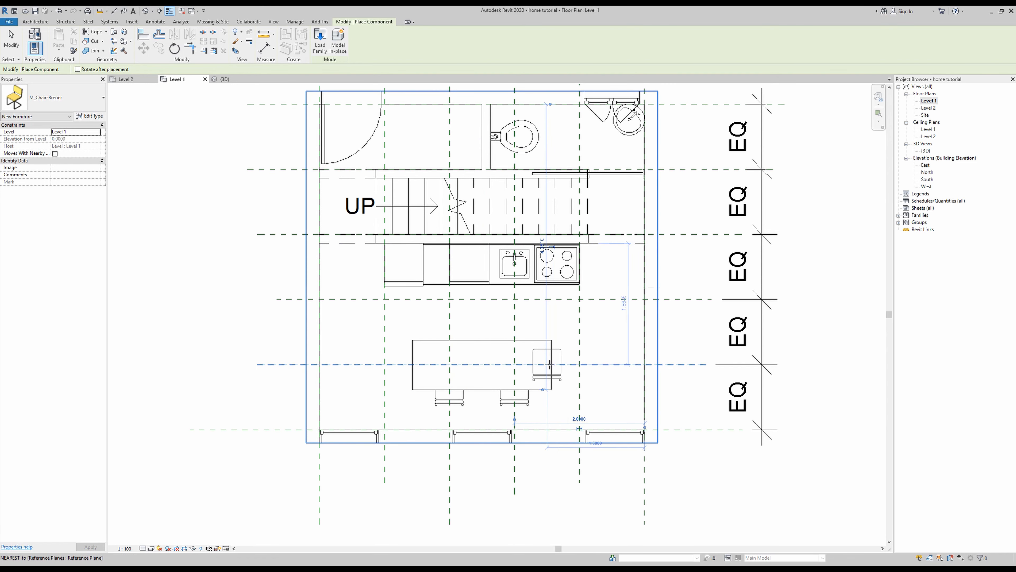
# Step: Place four more M_Chair-Breuer chairs, two on the table's kitchenette side and one at each end, rotated with their backs away from the table
pyautogui.press('space')
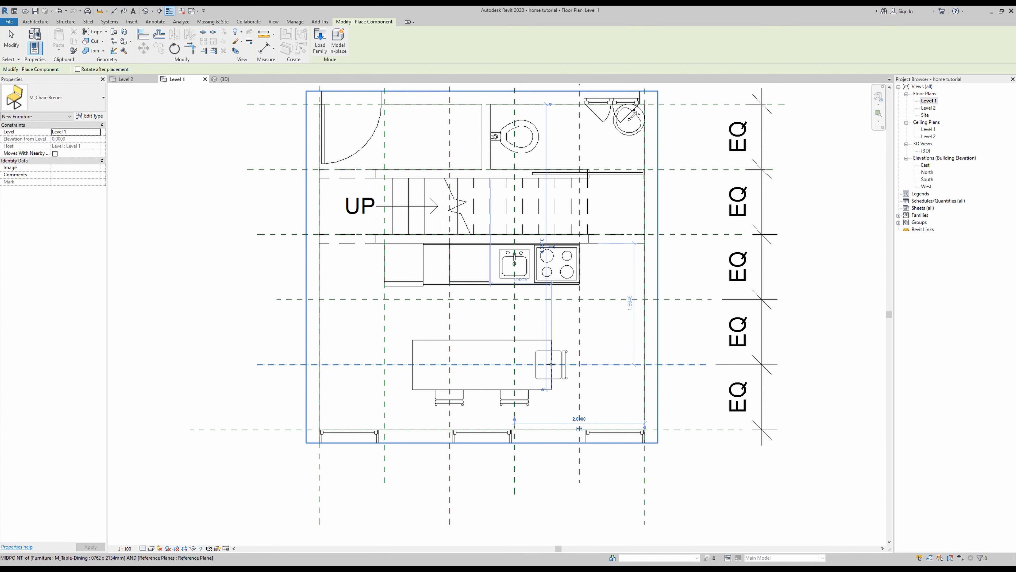
pyautogui.click(551, 364)
pyautogui.press('space')
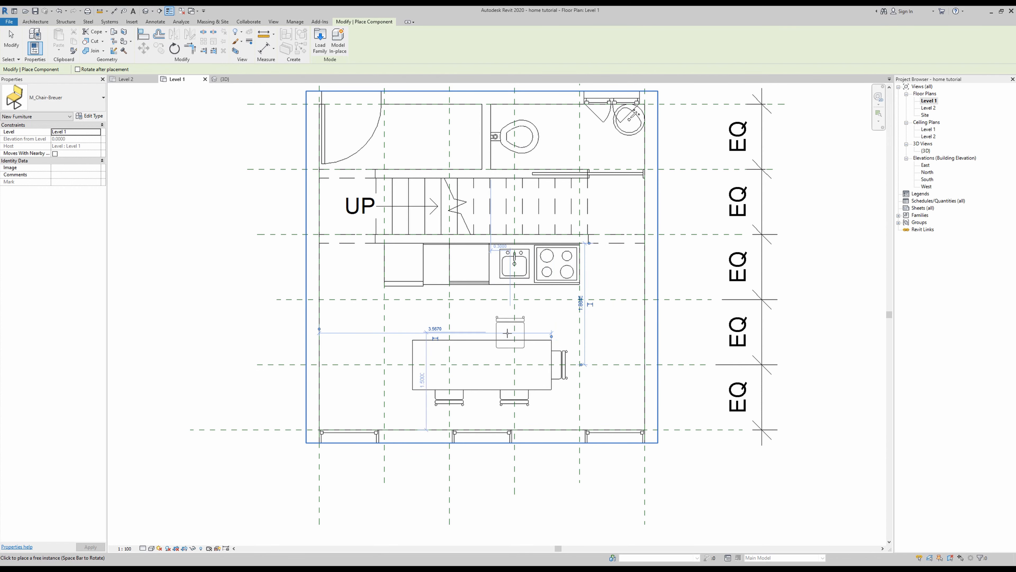
pyautogui.click(514, 341)
pyautogui.click(449, 341)
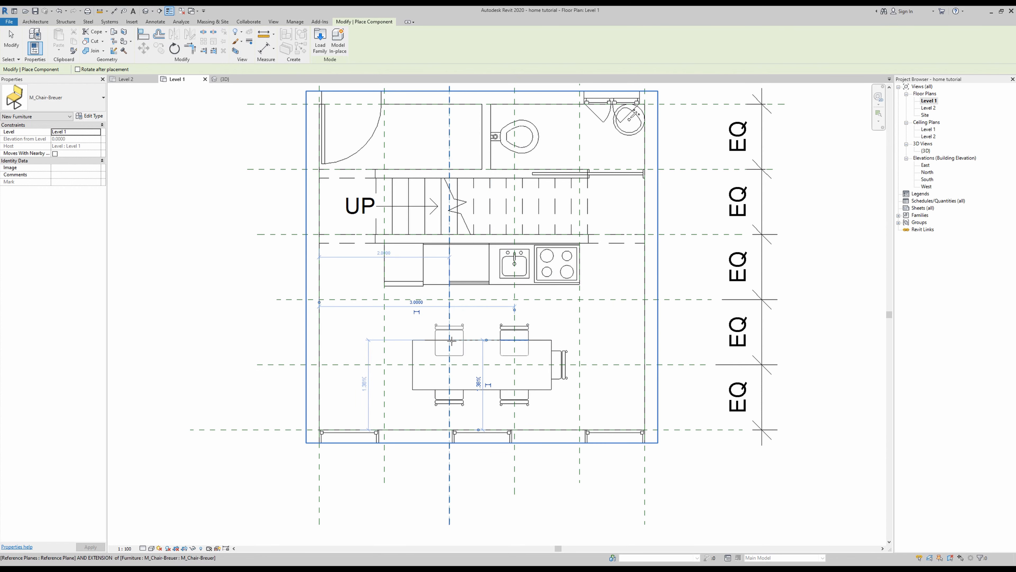
pyautogui.press('space')
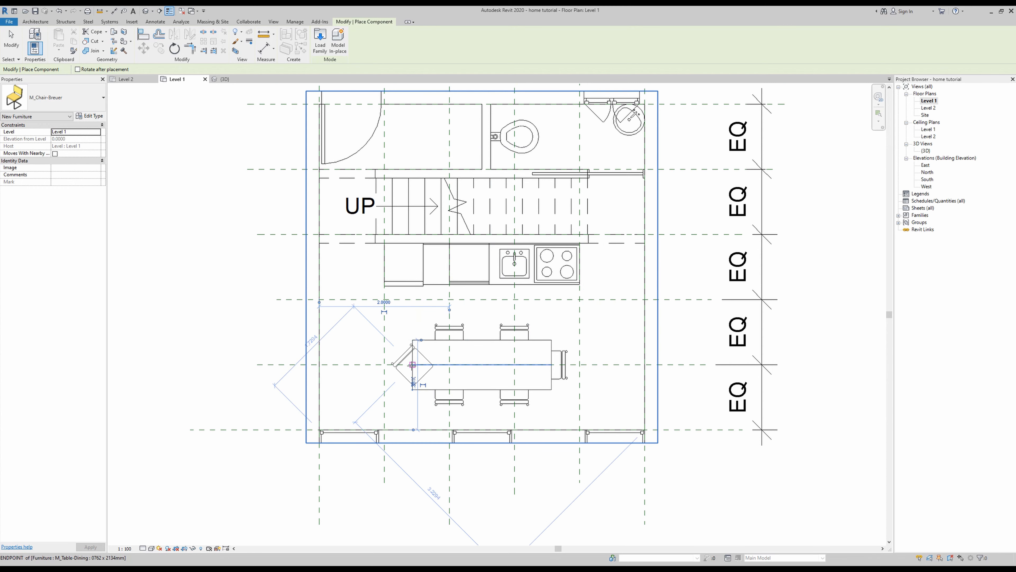
pyautogui.click(412, 365)
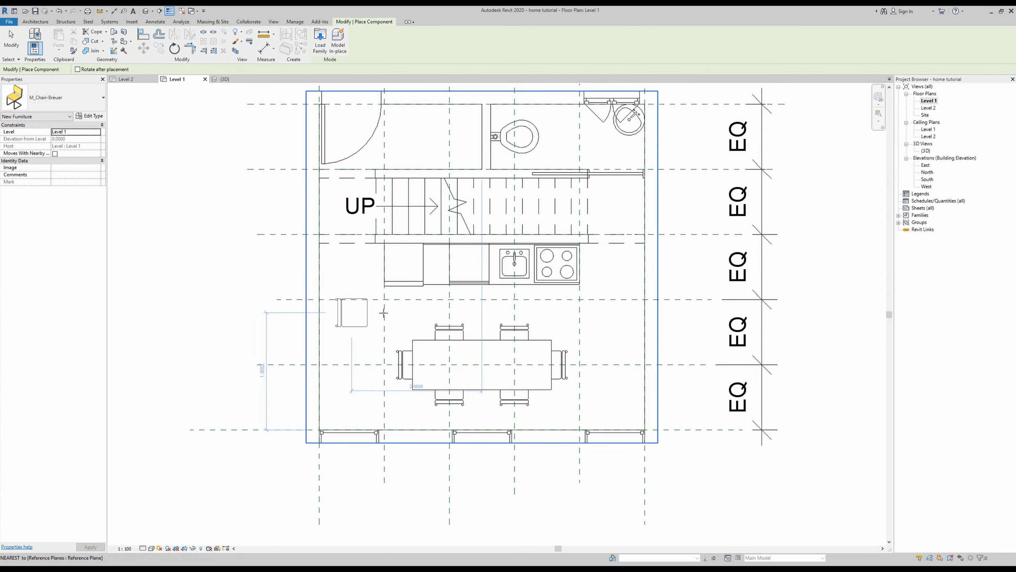
pyautogui.press('Escape')
pyautogui.moveTo(407, 307); pyautogui.dragTo(391, 337, button='middle')
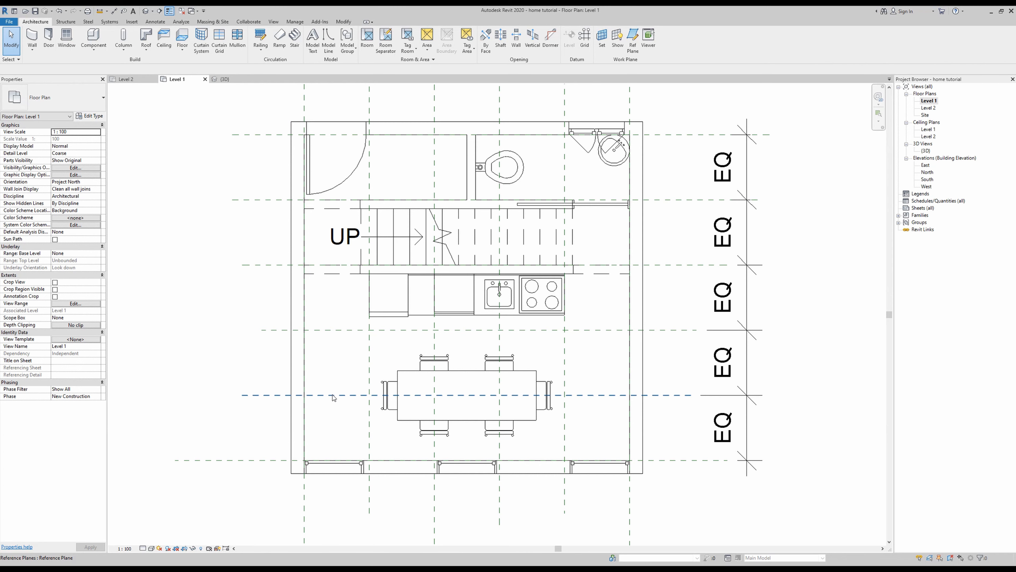
# Step: Switch to the Level 2 floor plan and start placing a component there
pyautogui.moveTo(473, 348); pyautogui.dragTo(459, 342, button='middle')
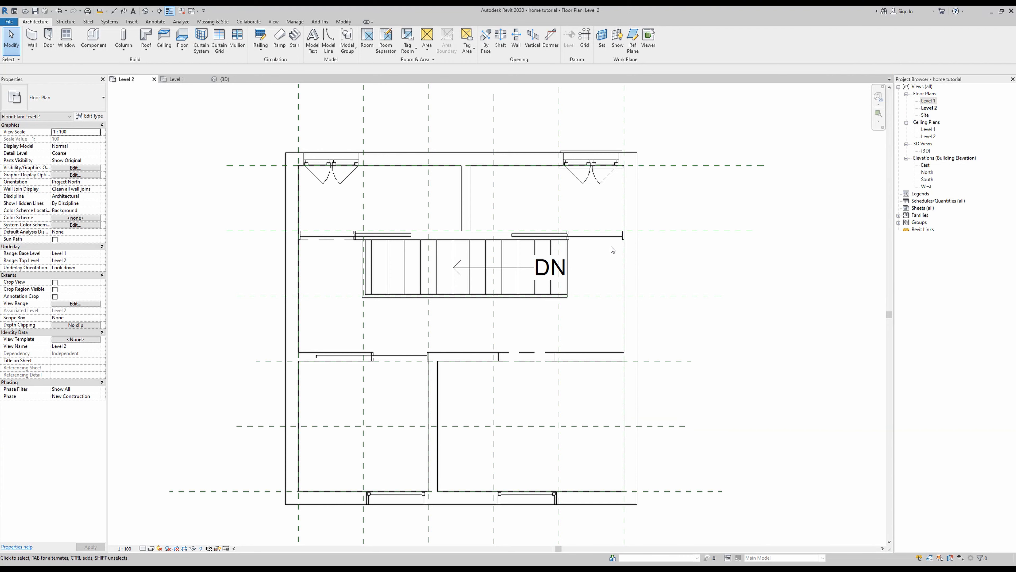
pyautogui.moveTo(697, 253); pyautogui.dragTo(698, 244, button='middle')
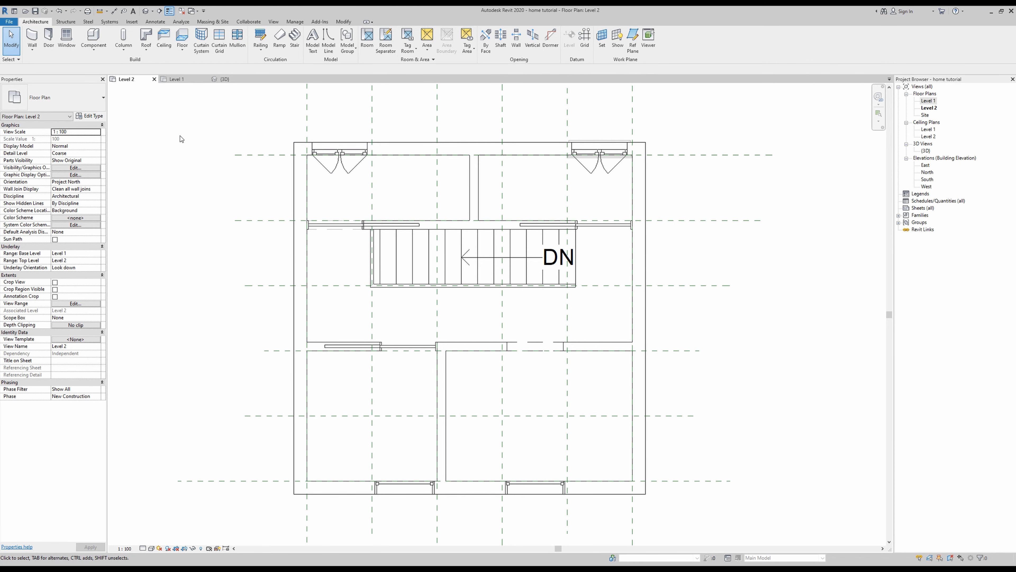
pyautogui.click(87, 38)
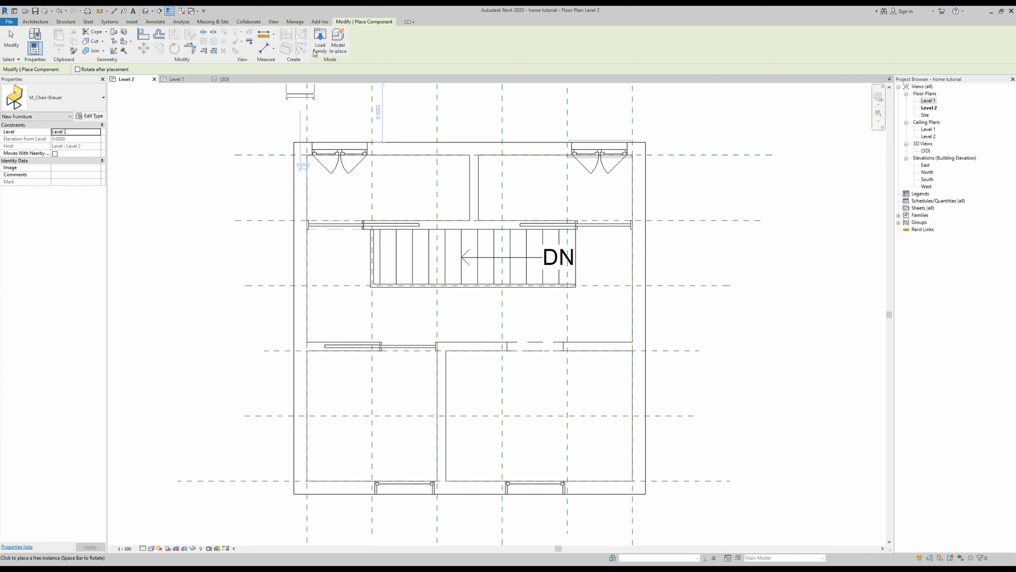
pyautogui.click(321, 40)
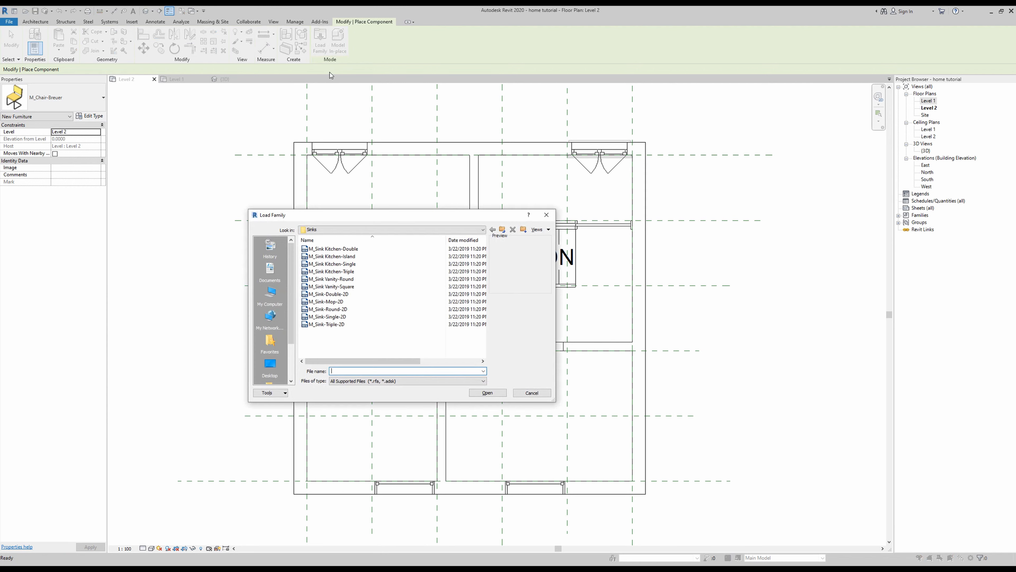
pyautogui.scroll(-1, 274, 300)
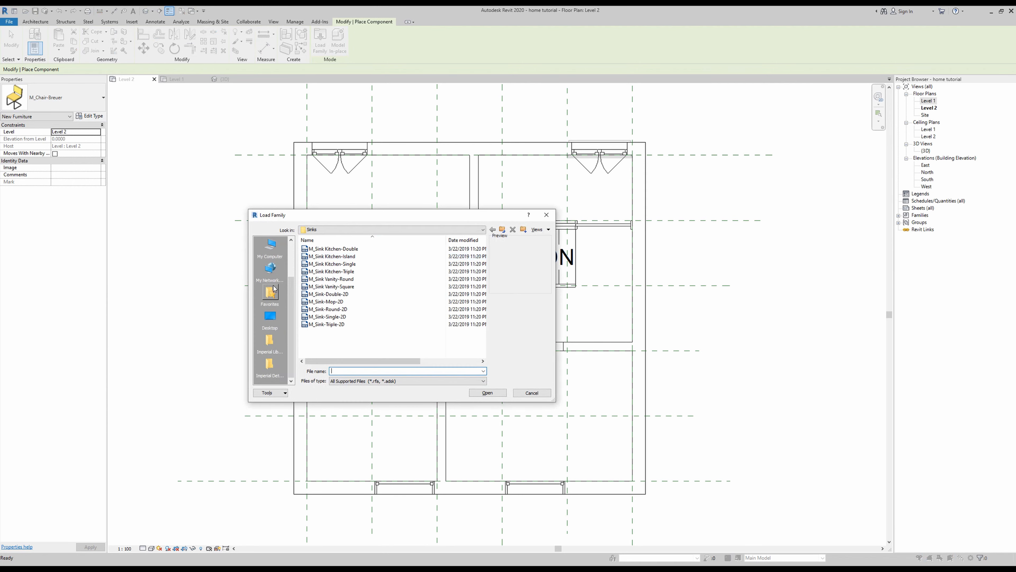
pyautogui.scroll(1, 271, 276)
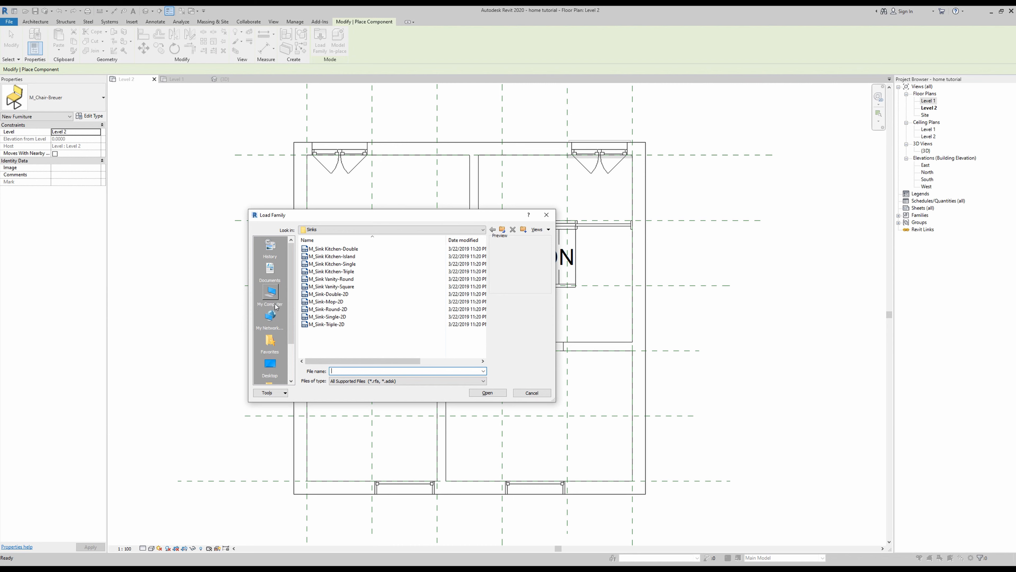
pyautogui.scroll(-1, 271, 299)
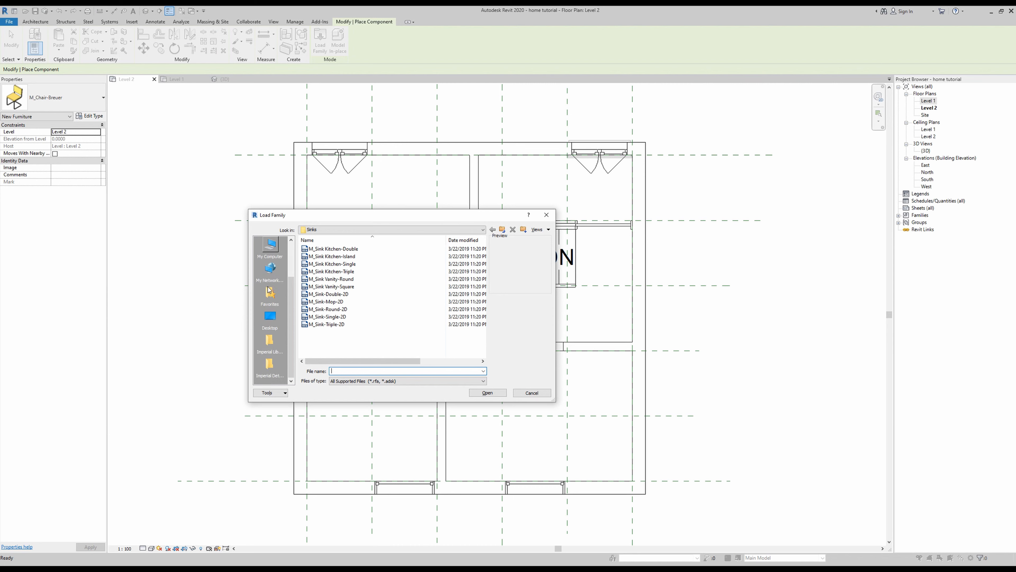
pyautogui.scroll(1, 269, 296)
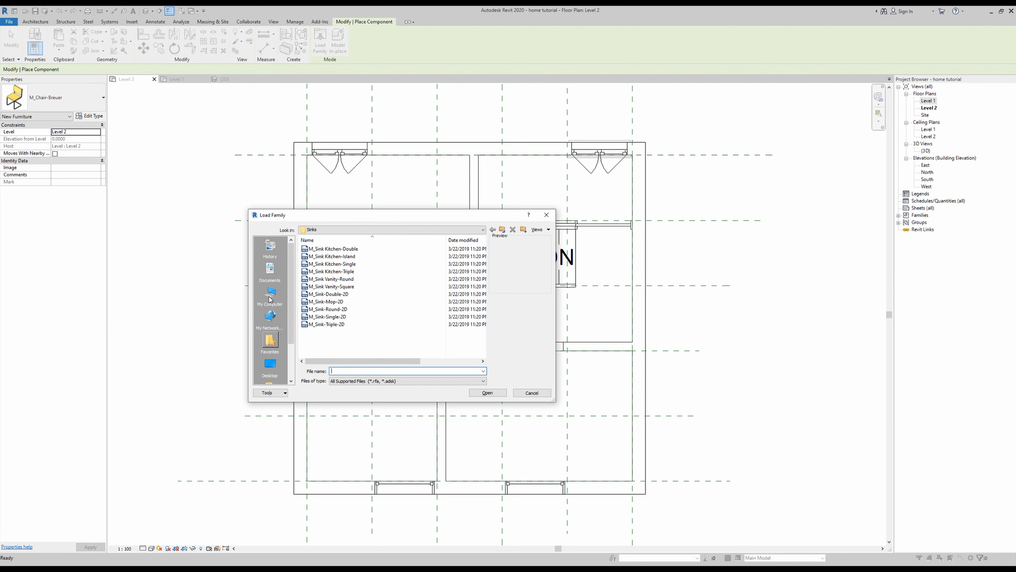
pyautogui.click(526, 395)
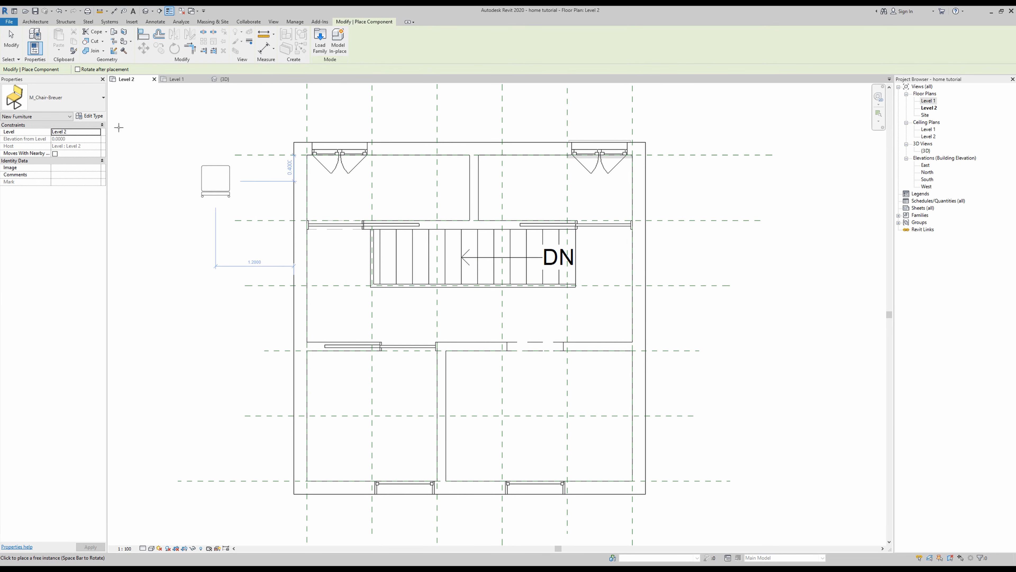
# Step: Place an M_Toilet-Commercial-Wall-3D with 480mm Seat Height on the partition between the two small rooms, facing into the right-hand room
pyautogui.click(59, 91)
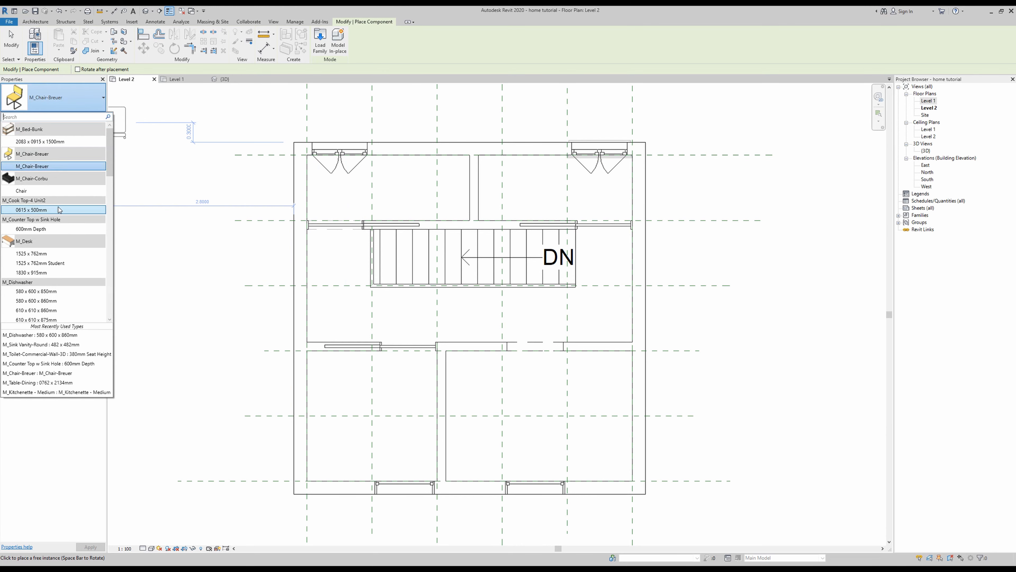
pyautogui.scroll(-15, 58, 207)
pyautogui.scroll(-5, 59, 209)
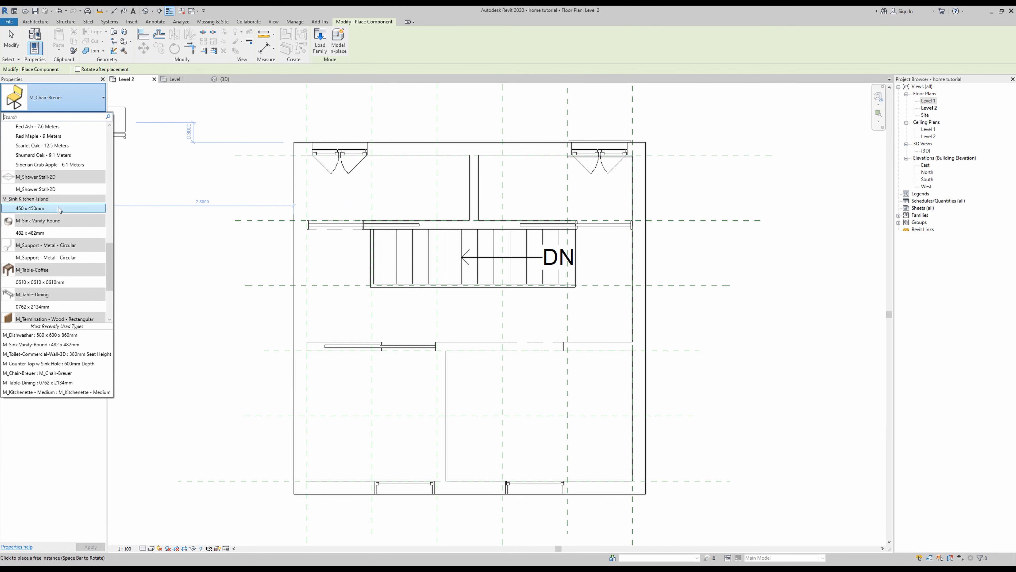
pyautogui.scroll(-3, 48, 226)
pyautogui.click(40, 269)
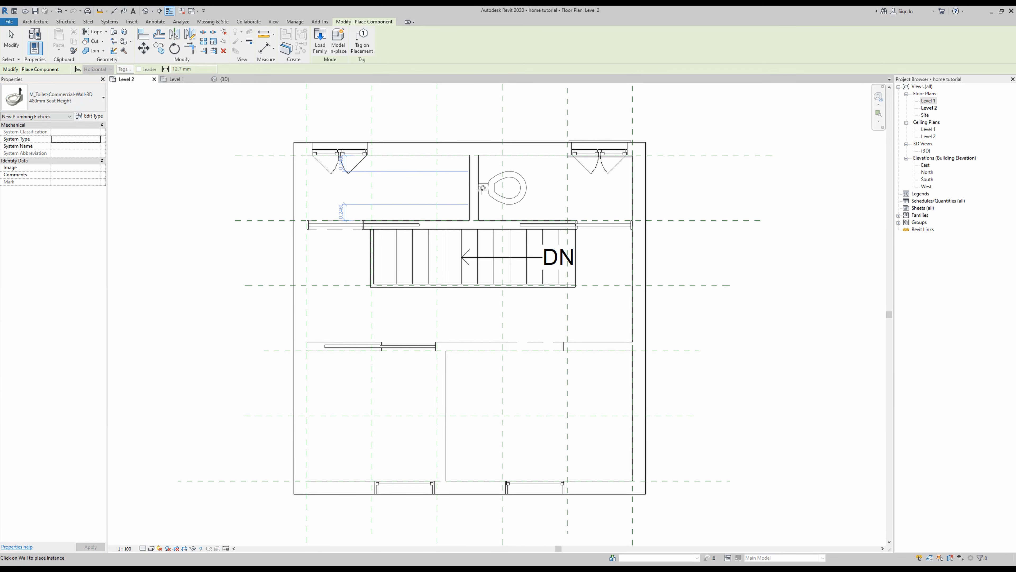
pyautogui.click(482, 188)
pyautogui.press('Escape')
pyautogui.press('Escape')
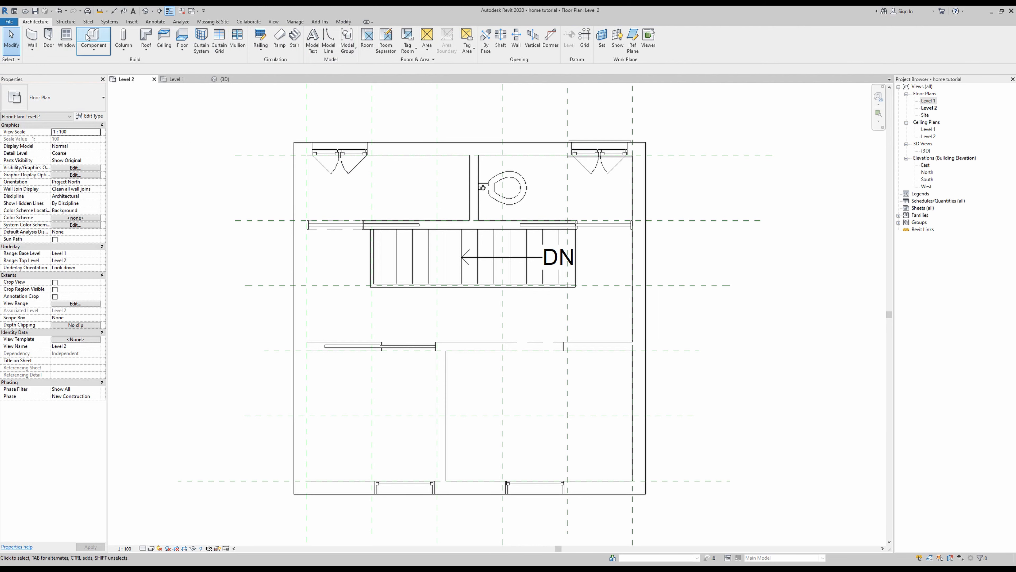
# Step: Place a 482 x 482mm M_Sink Vanity-Round in the toilet room's corner, tight against the window wall and the outer side wall
pyautogui.click(93, 38)
pyautogui.click(56, 96)
pyautogui.scroll(4, 37, 243)
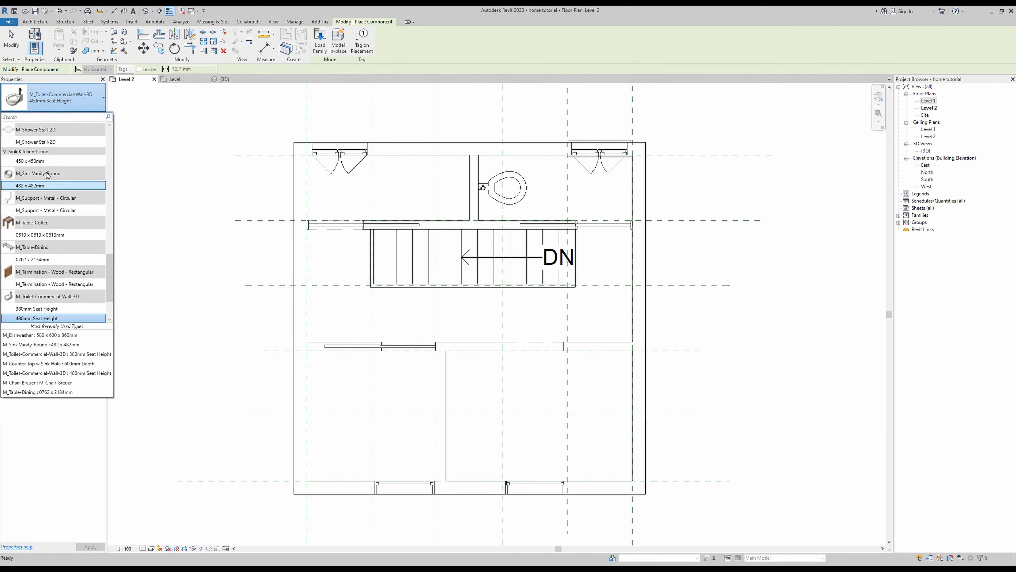
pyautogui.click(37, 242)
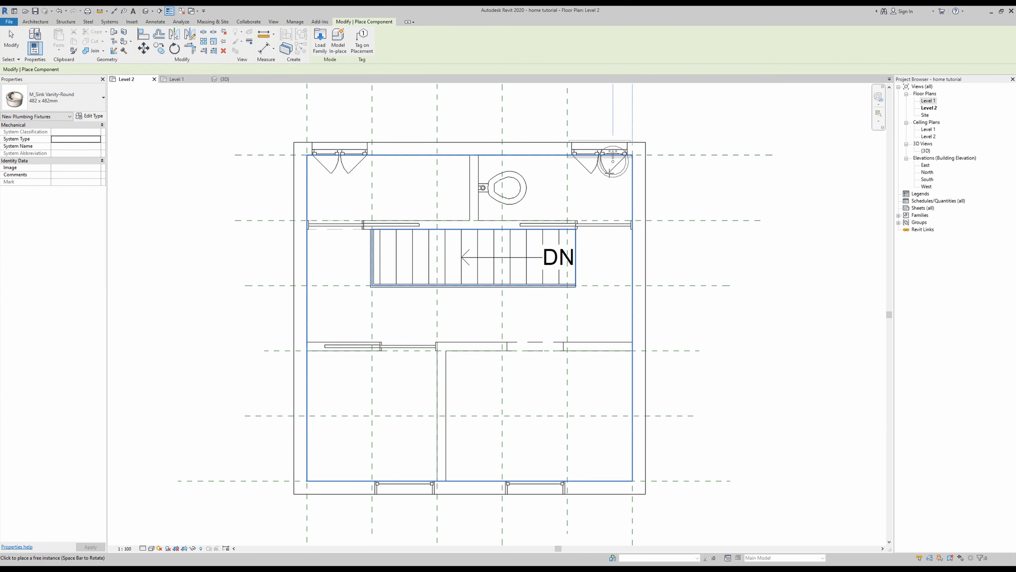
pyautogui.scroll(5, 615, 170)
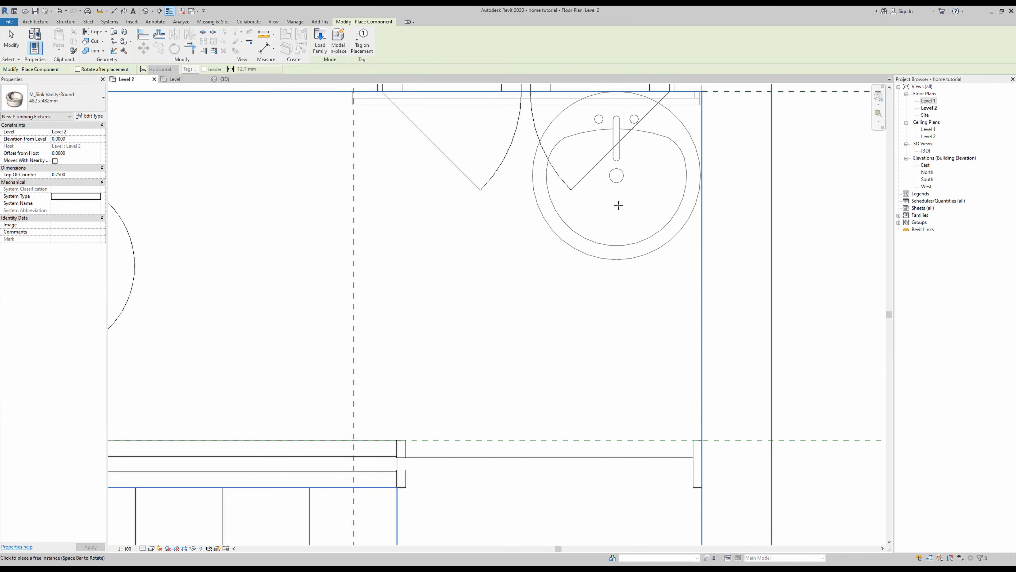
pyautogui.click(617, 206)
pyautogui.press('Escape')
pyautogui.press('Escape')
# Step: Rotate the round vanity sink 45° clockwise so it faces diagonally out of the corner
pyautogui.click(632, 189)
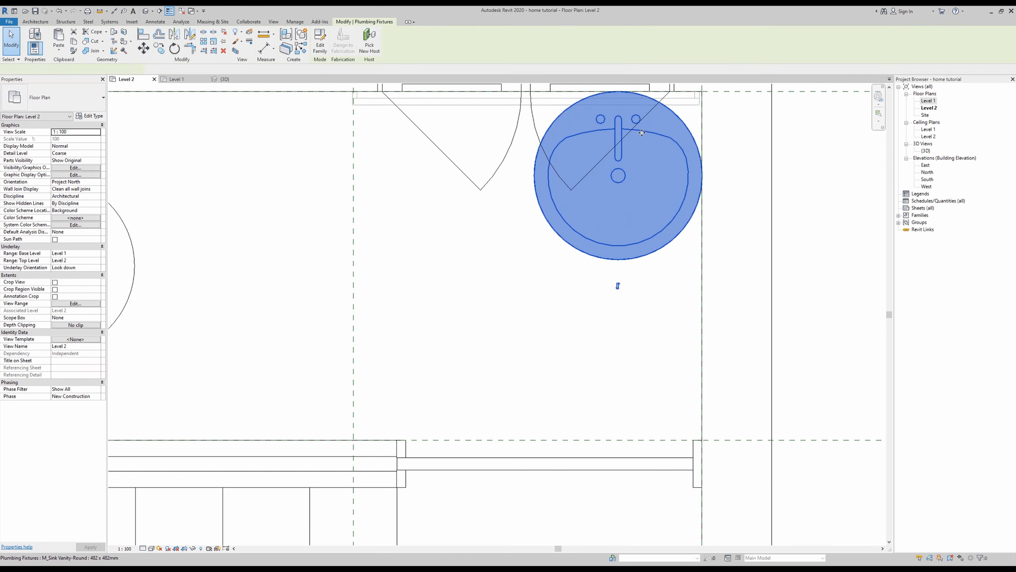
pyautogui.scroll(-2, 631, 231)
pyautogui.press('r')
pyautogui.press('o')
pyautogui.click(628, 254)
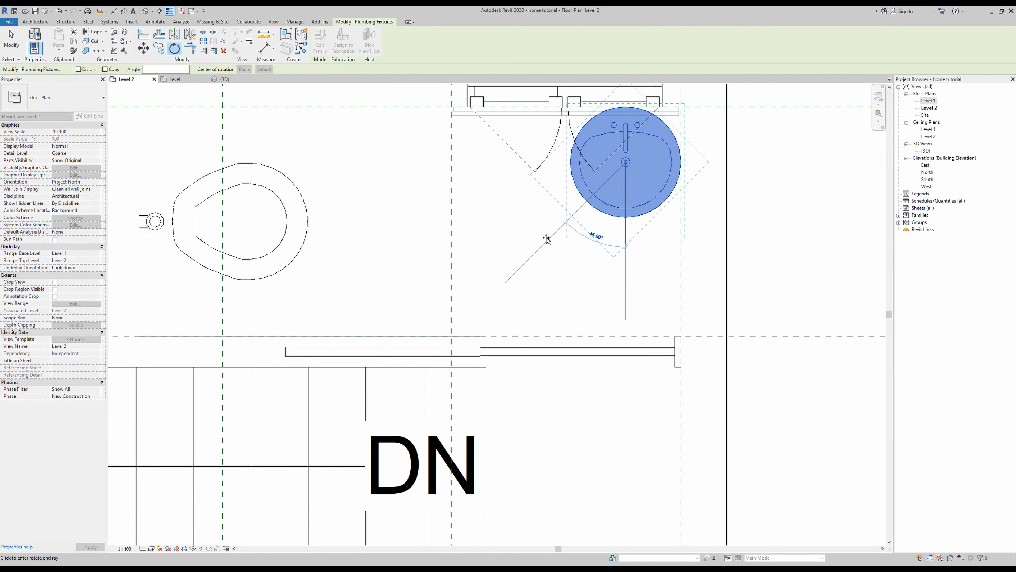
pyautogui.click(546, 239)
pyautogui.scroll(-2, 696, 225)
pyautogui.press('Escape')
pyautogui.scroll(-2, 547, 246)
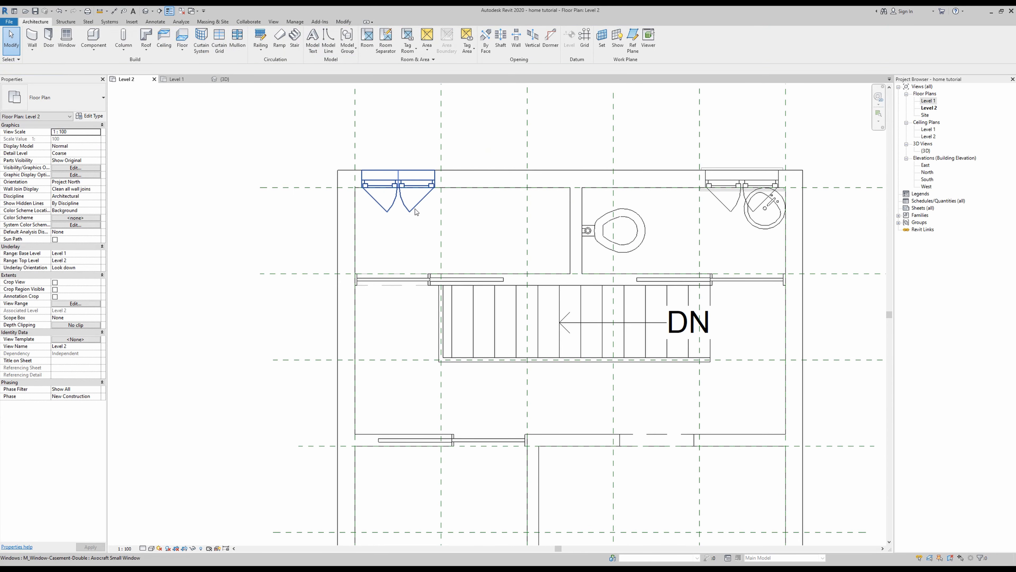
# Step: Place an M_Shower Stall-2D in the room next to the toilet, beside the partition wall
pyautogui.click(93, 38)
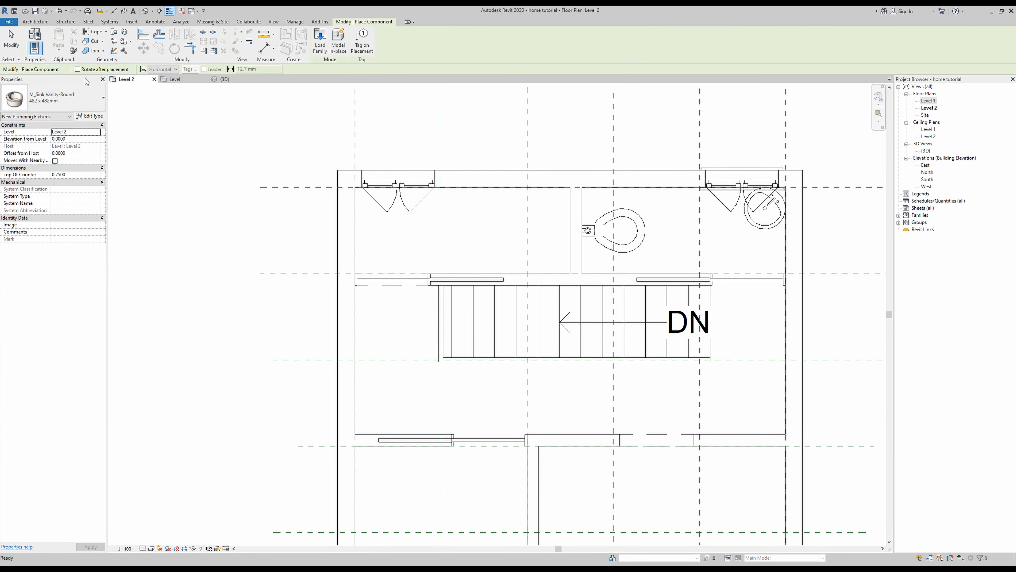
pyautogui.click(65, 101)
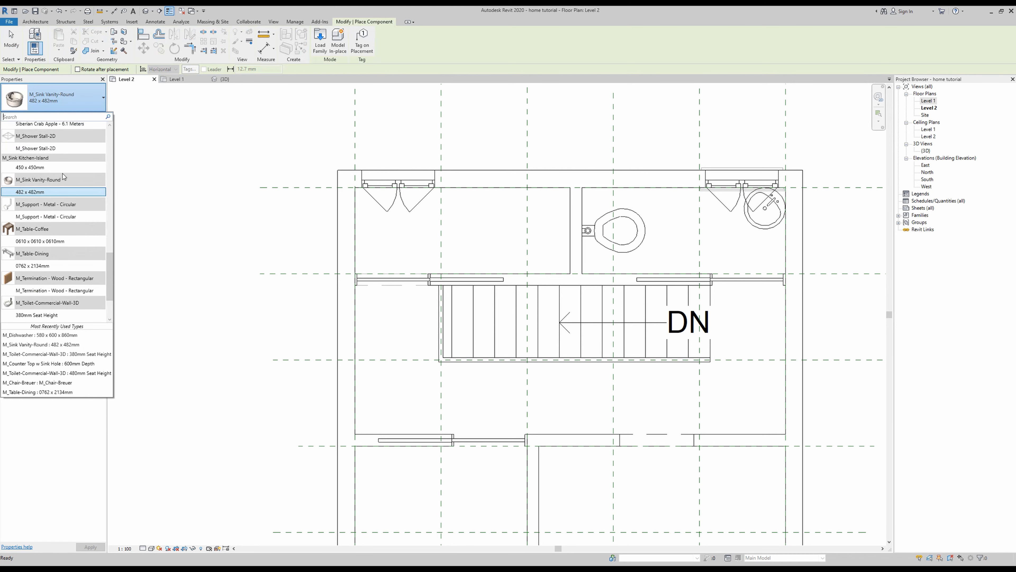
pyautogui.scroll(1, 63, 173)
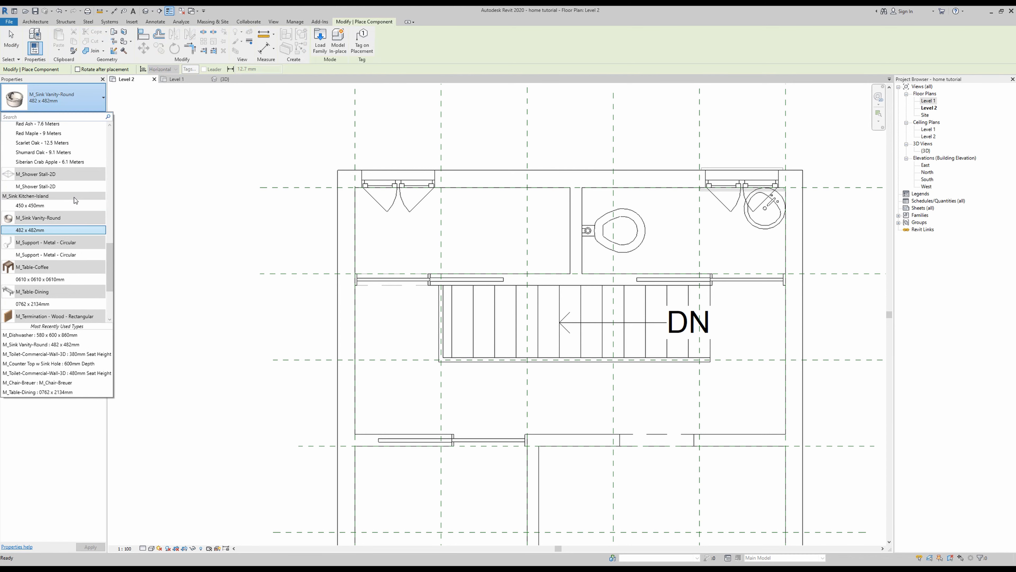
pyautogui.click(36, 187)
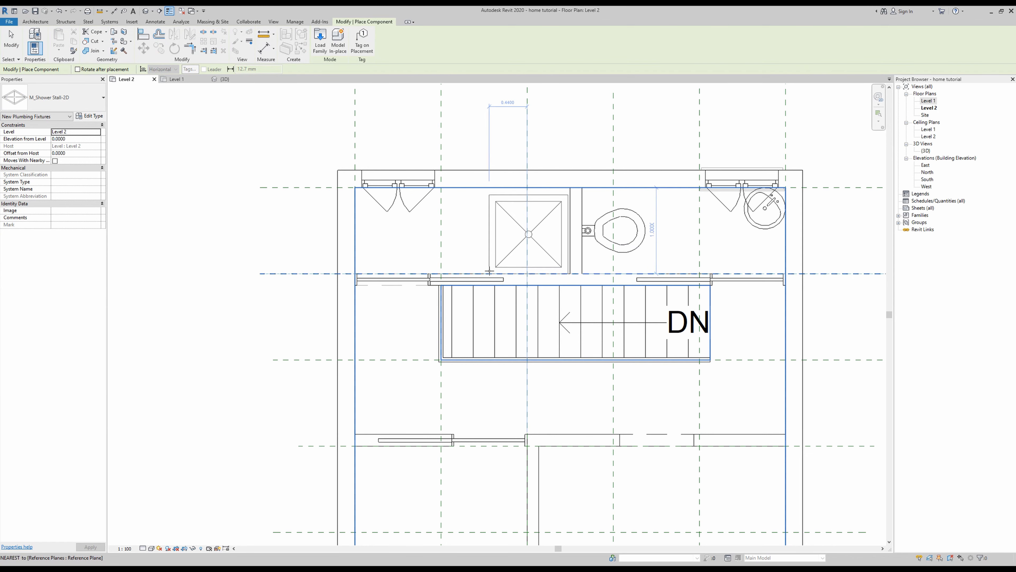
pyautogui.click(489, 271)
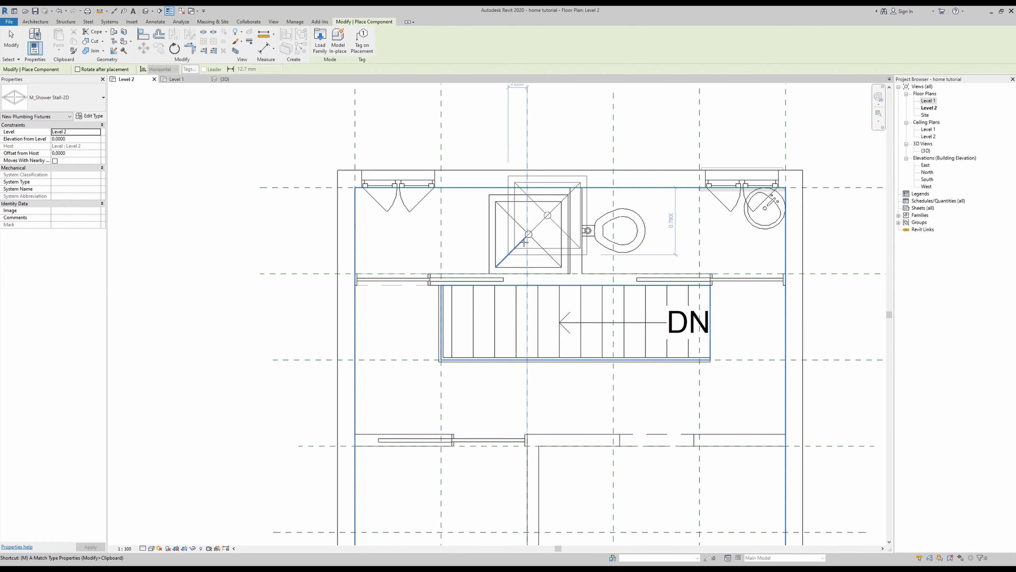
pyautogui.press('Escape')
pyautogui.press('Escape')
# Step: Move the shower stall from its side edge midpoint onto the face of the partition wall behind the toilet
pyautogui.click(539, 224)
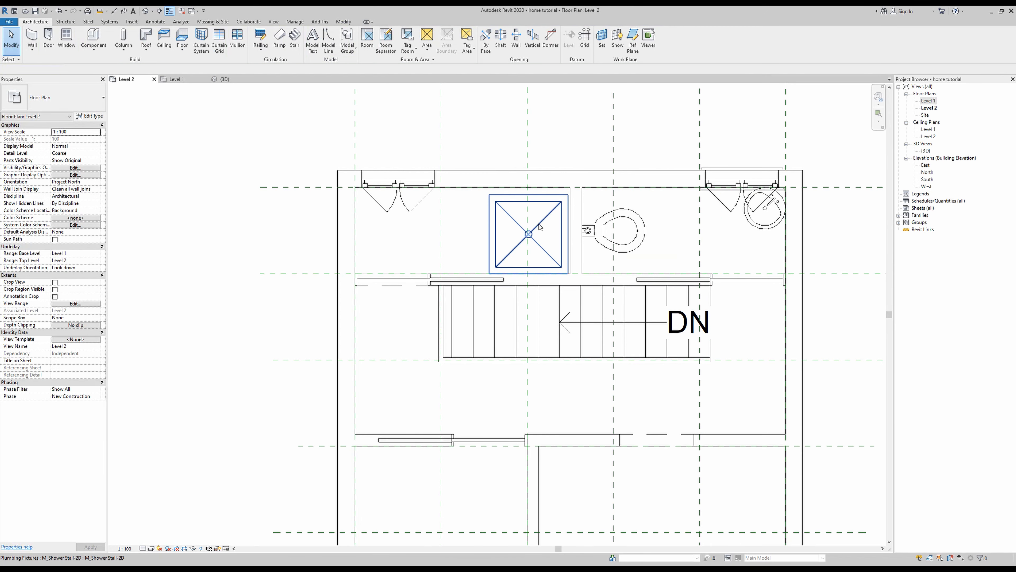
pyautogui.press('v')
pyautogui.scroll(3, 555, 224)
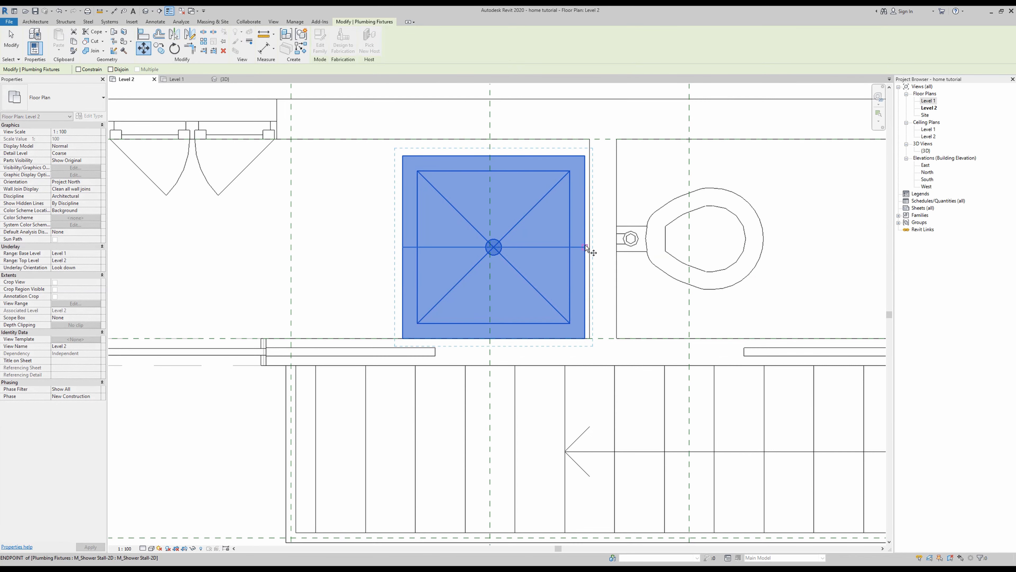
pyautogui.click(584, 245)
pyautogui.click(590, 241)
pyautogui.scroll(-2, 590, 240)
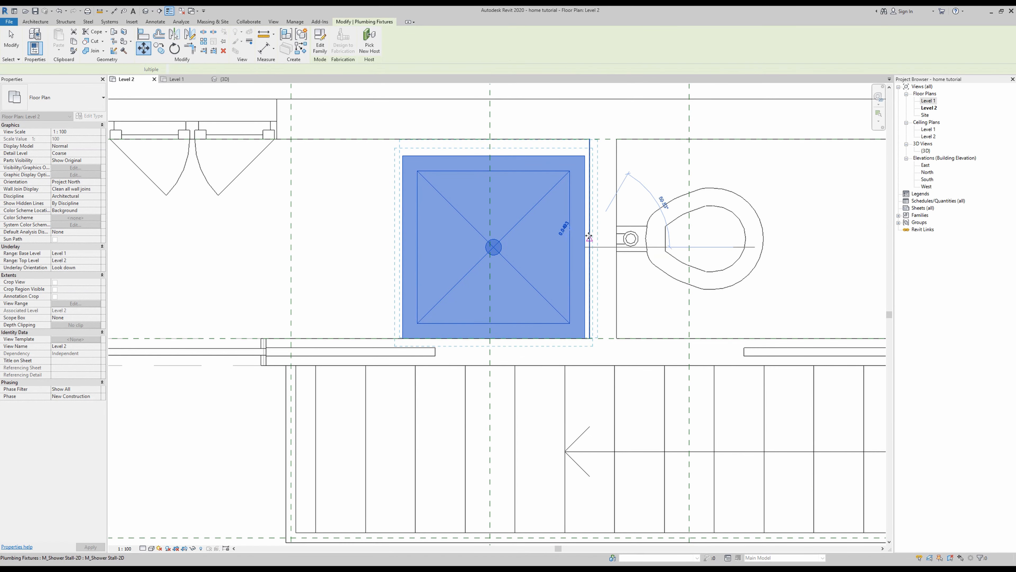
pyautogui.scroll(-4, 591, 178)
pyautogui.click(592, 178)
pyautogui.moveTo(592, 177); pyautogui.dragTo(488, 112, button='middle')
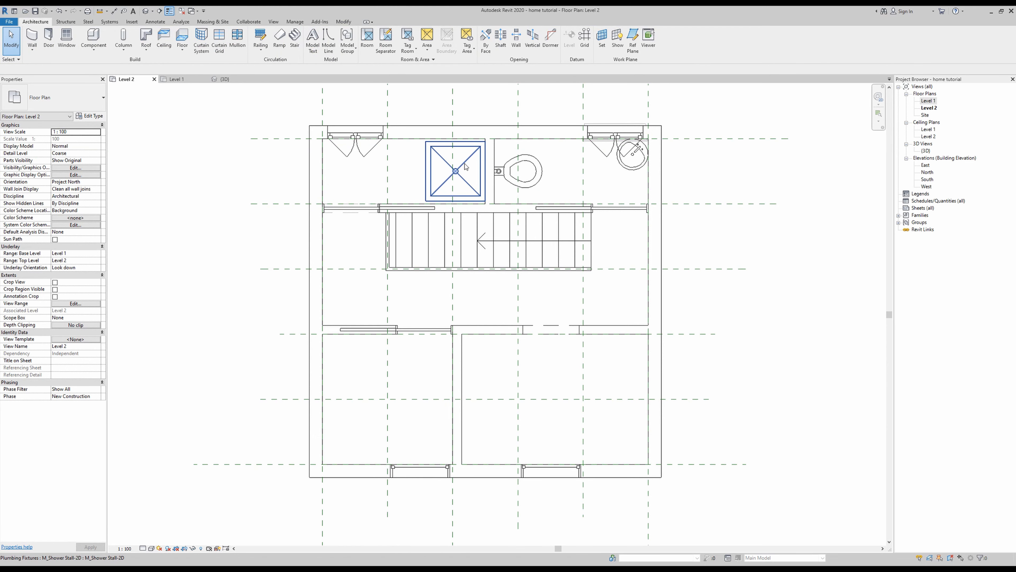
# Step: Place three 2083 x 0915 x 1500mm M_Bed-Bunk beds, one along the smaller bedroom's outer wall and one along each side wall of the larger bedroom
pyautogui.moveTo(452, 296); pyautogui.dragTo(439, 256, button='middle')
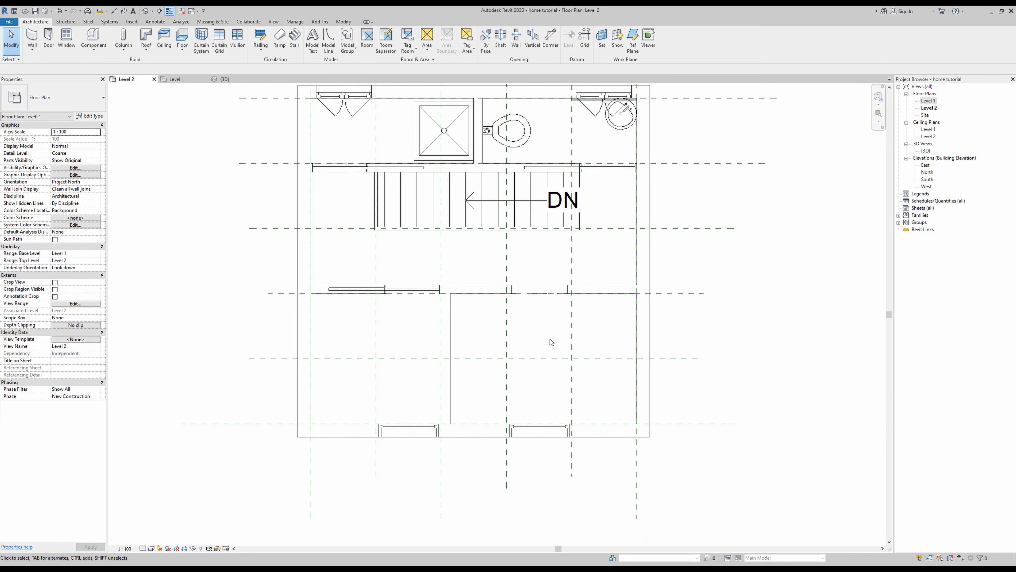
pyautogui.click(93, 38)
pyautogui.click(57, 93)
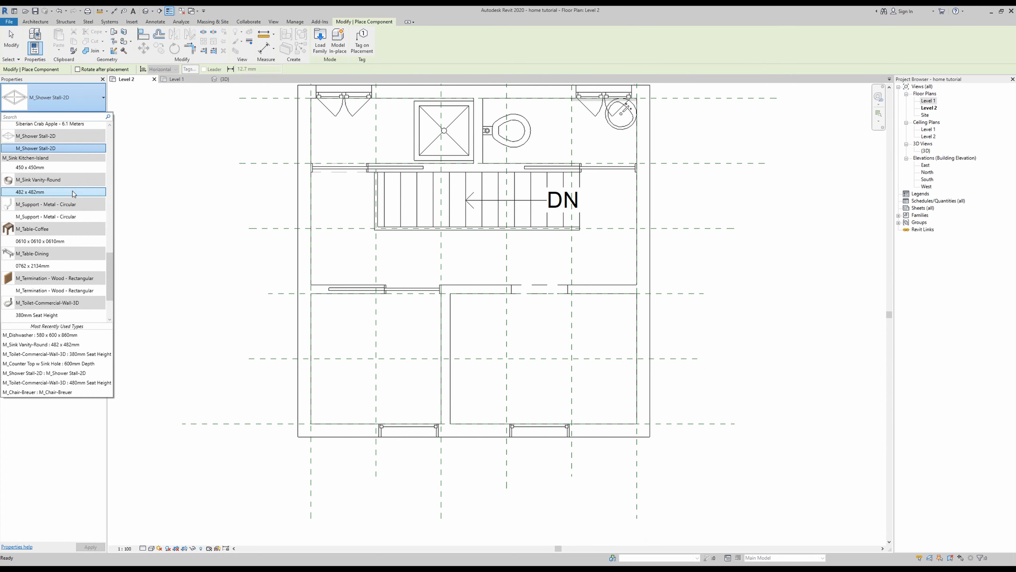
pyautogui.scroll(-2, 60, 227)
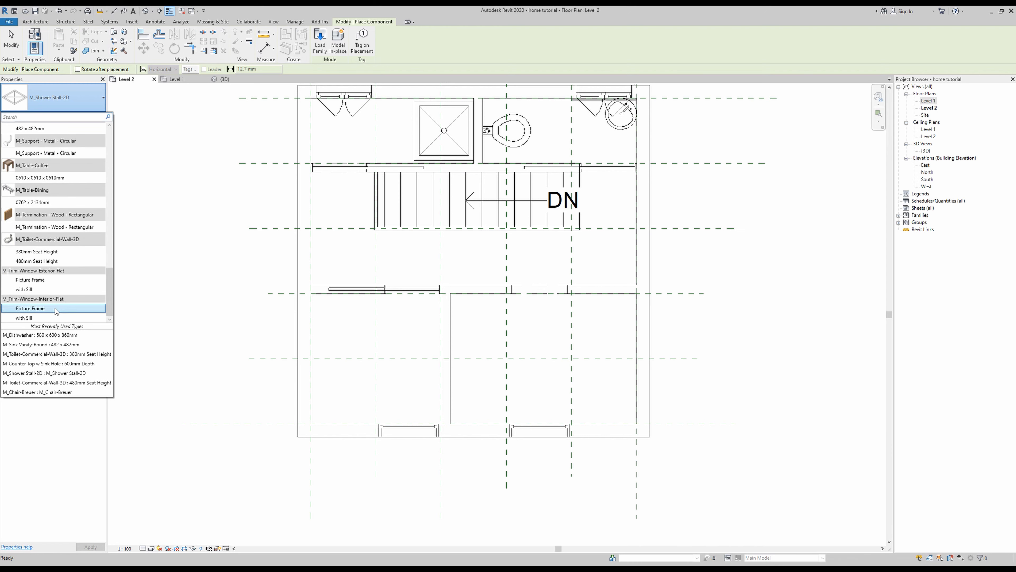
pyautogui.scroll(10, 54, 308)
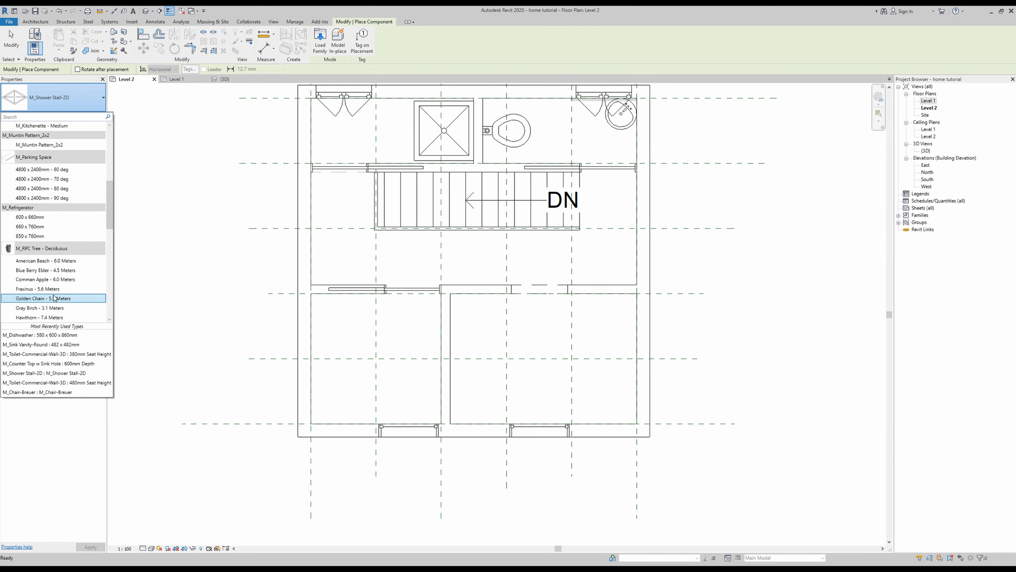
pyautogui.scroll(5, 55, 296)
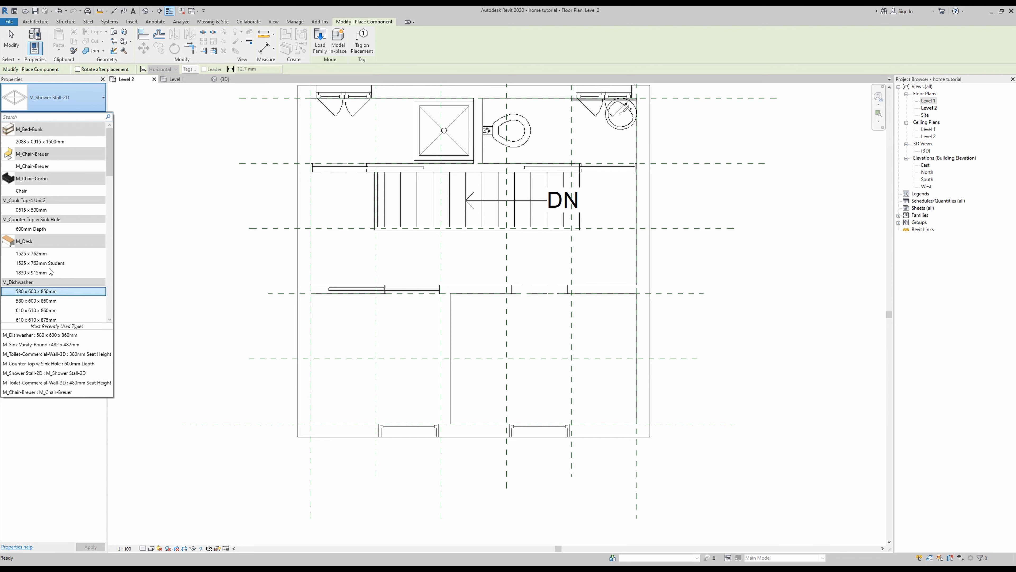
pyautogui.click(40, 141)
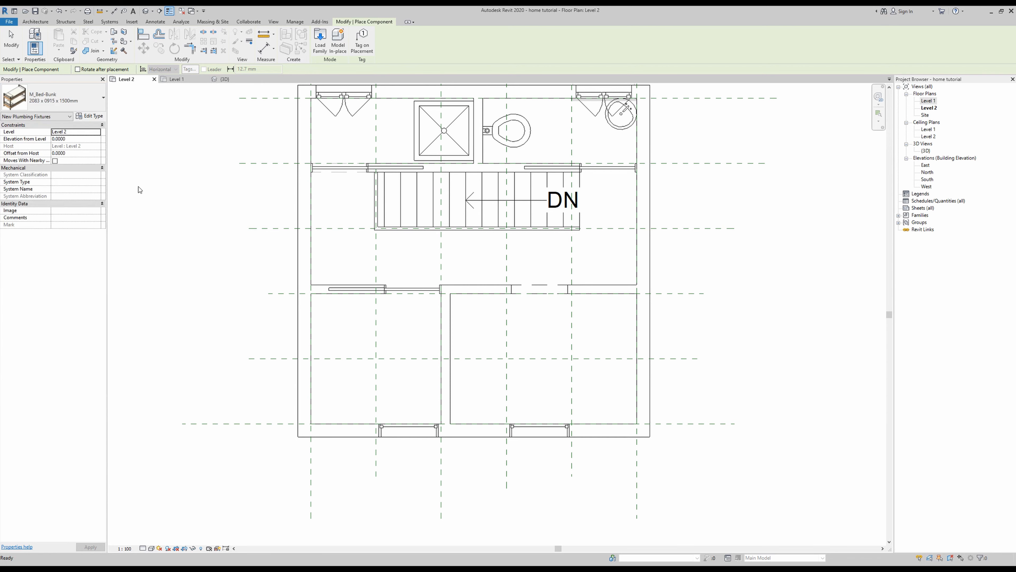
pyautogui.click(343, 356)
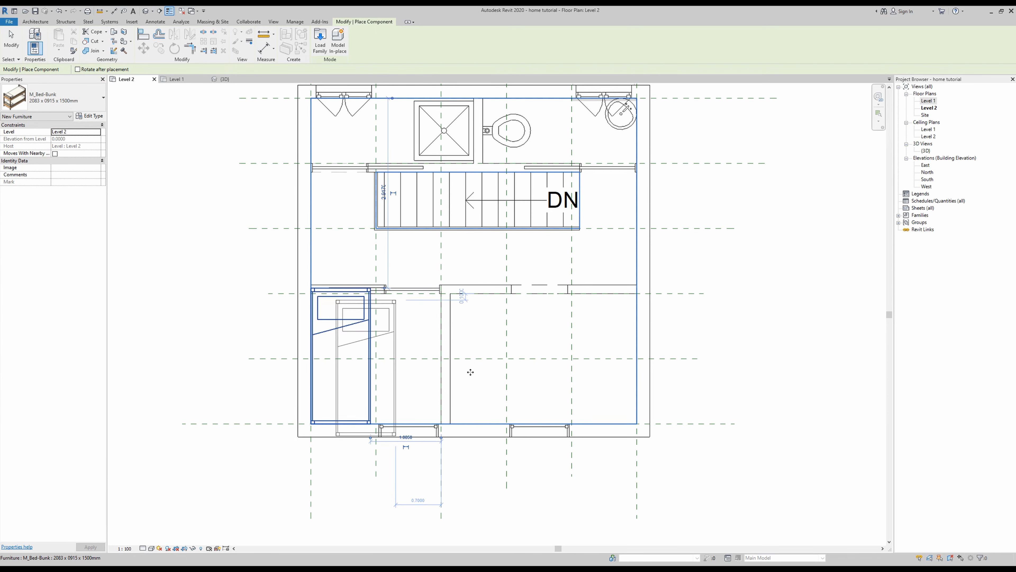
pyautogui.click(480, 357)
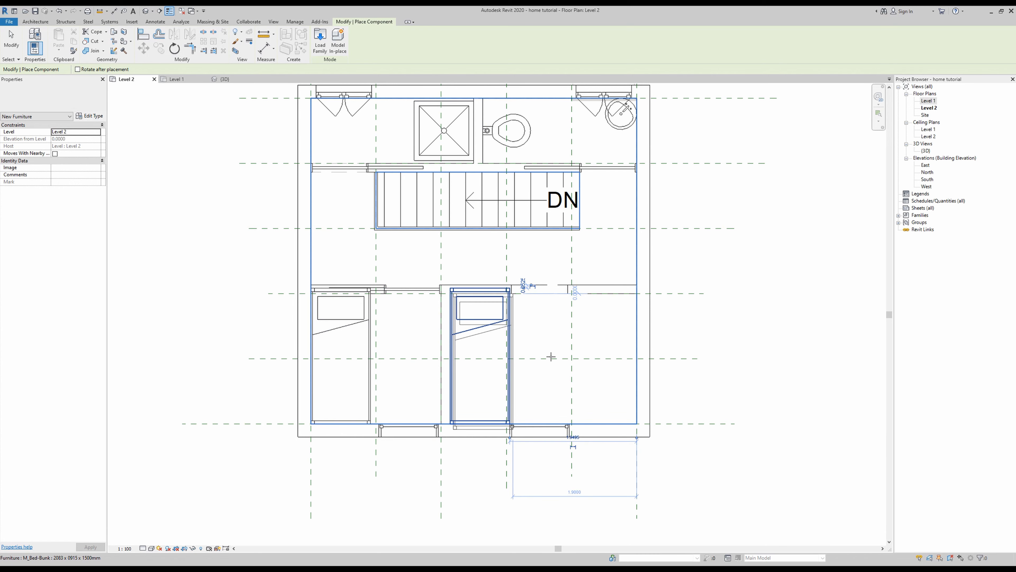
pyautogui.click(607, 357)
pyautogui.press('Escape')
pyautogui.press('Escape')
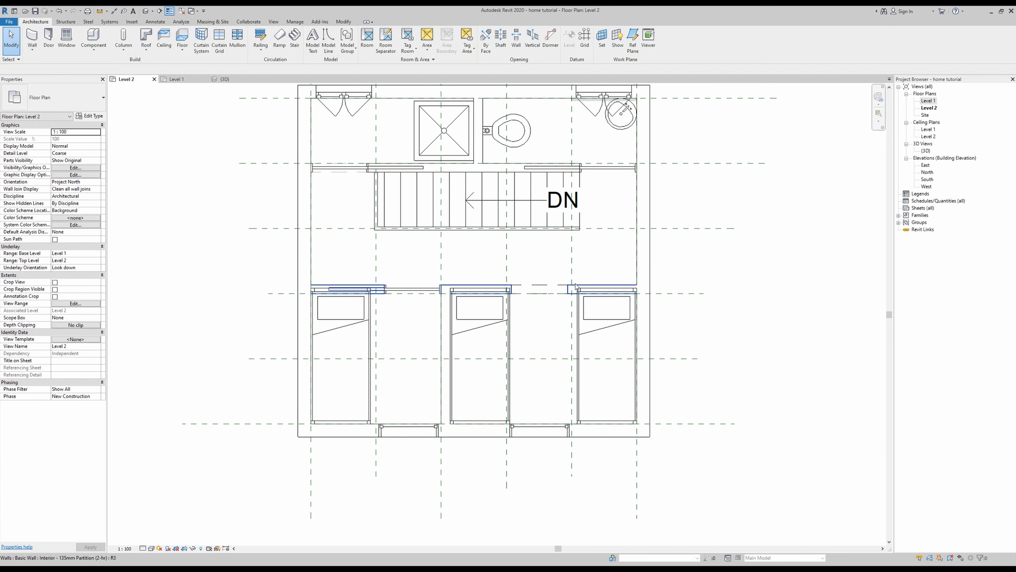
# Step: Set the M_Bed-Bunk type's length to 2.0000 in its type properties
pyautogui.click(579, 286)
pyautogui.scroll(2, 504, 240)
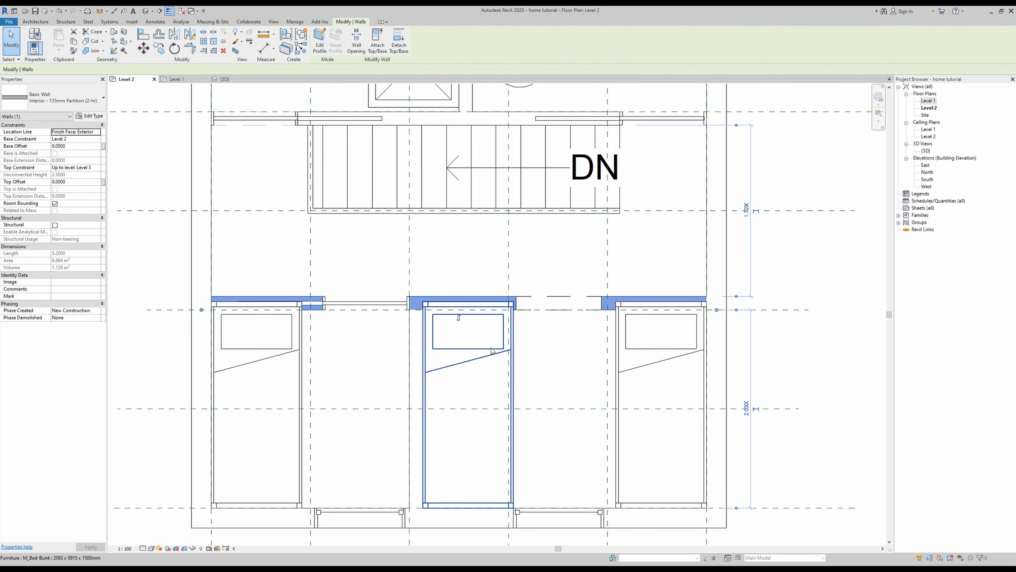
pyautogui.click(492, 352)
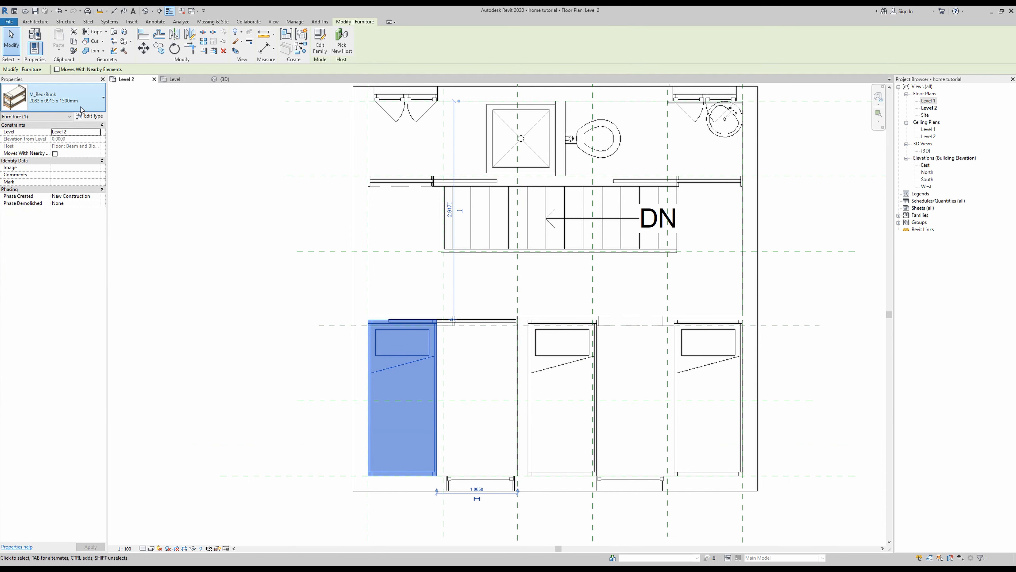
pyautogui.click(90, 116)
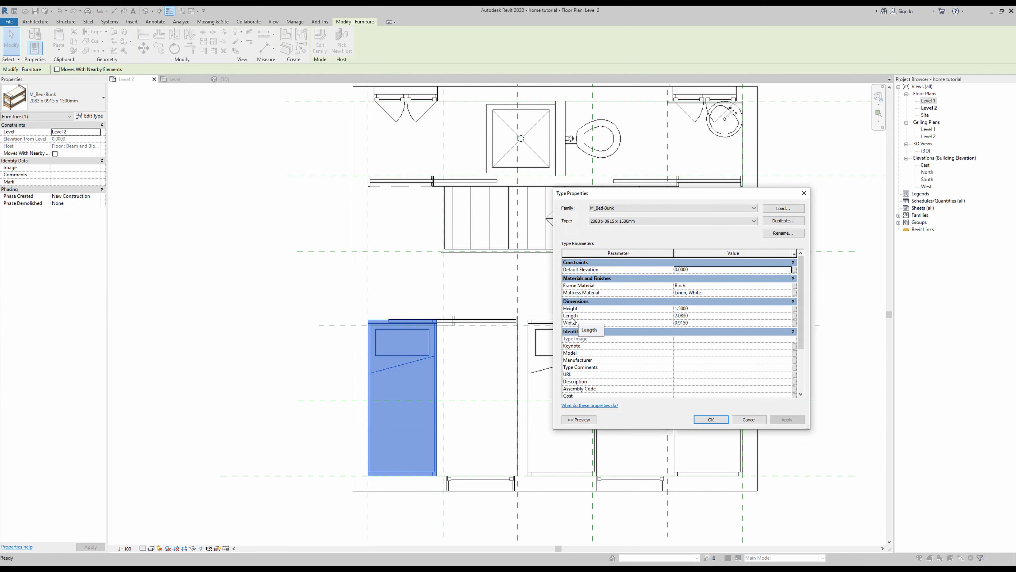
pyautogui.click(698, 316)
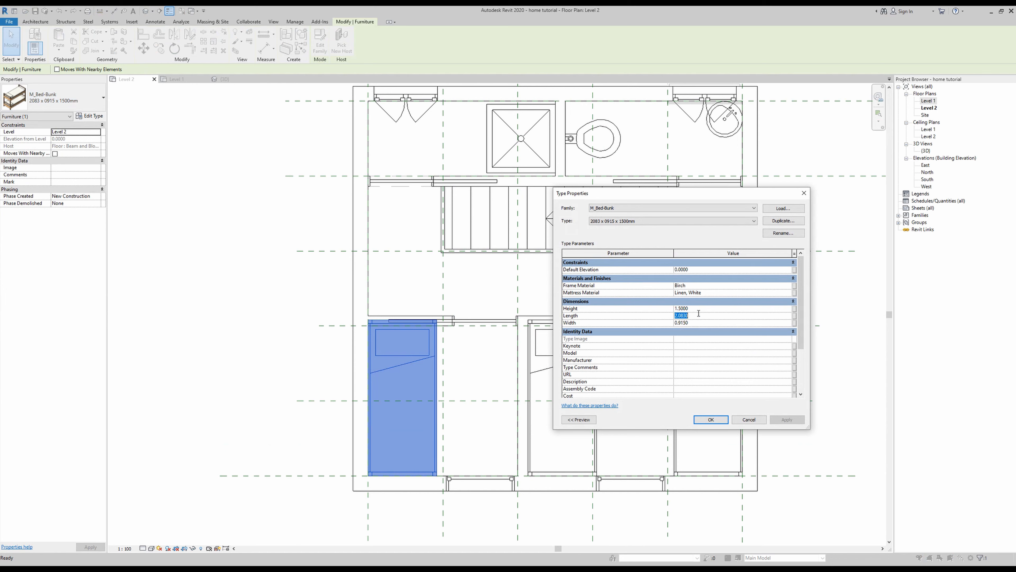
pyautogui.click(784, 420)
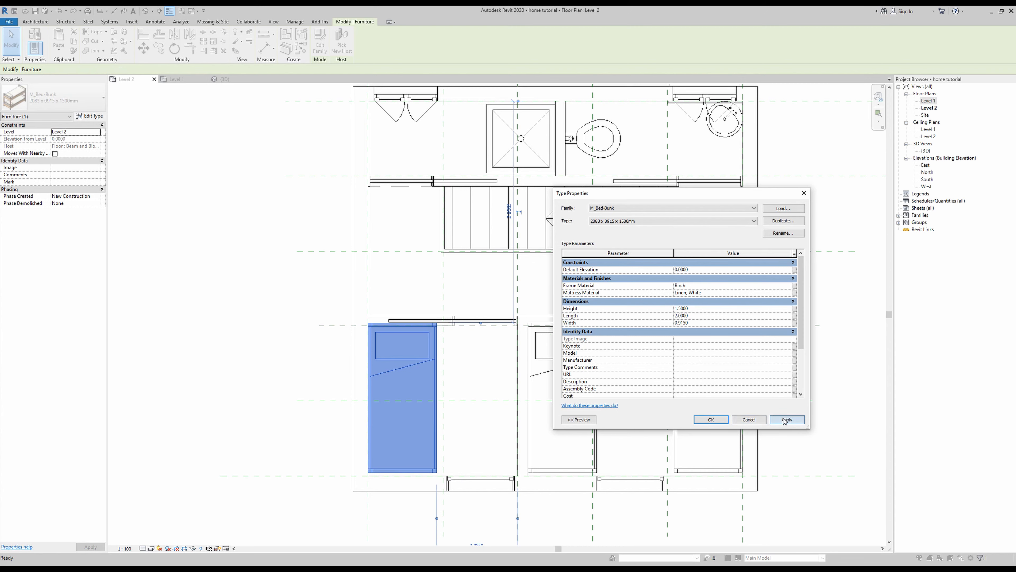
pyautogui.click(711, 420)
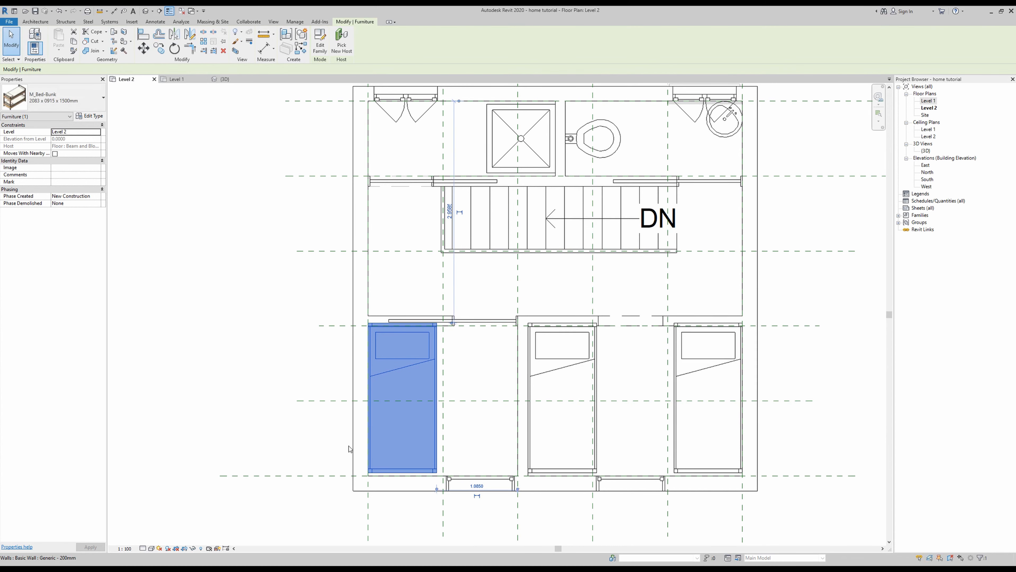
# Step: Move the smaller bedroom's bunk bed from its foot edge onto the inner face of the window wall
pyautogui.scroll(1, 374, 456)
pyautogui.scroll(4, 374, 456)
pyautogui.press('m')
pyautogui.press('v')
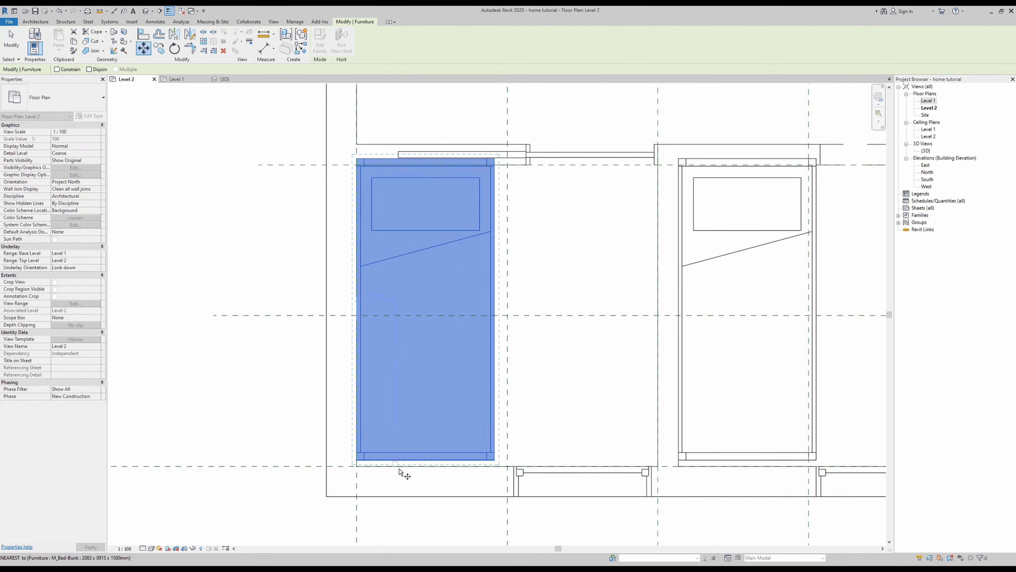
pyautogui.click(440, 457)
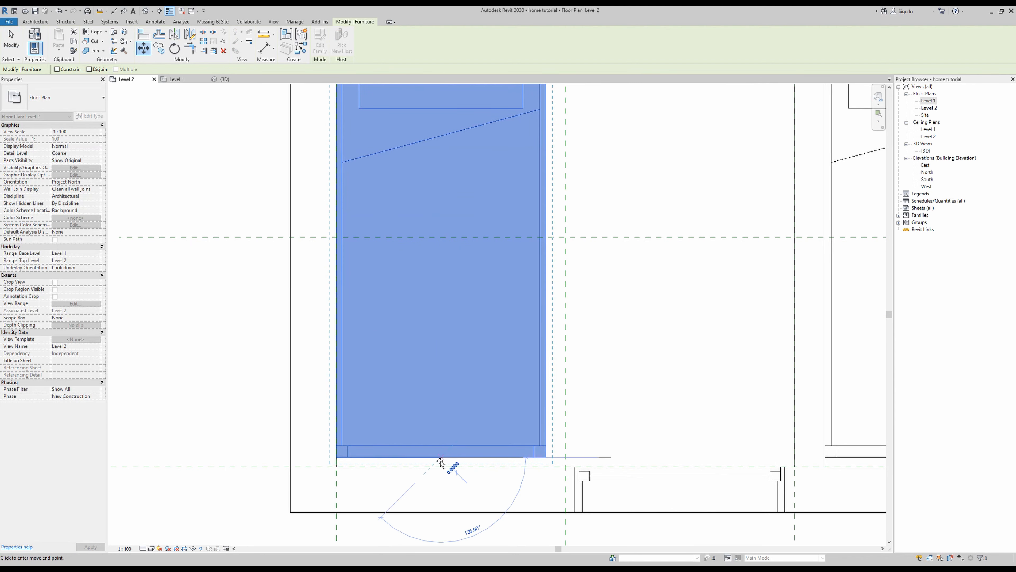
pyautogui.click(441, 467)
pyautogui.scroll(-3, 497, 393)
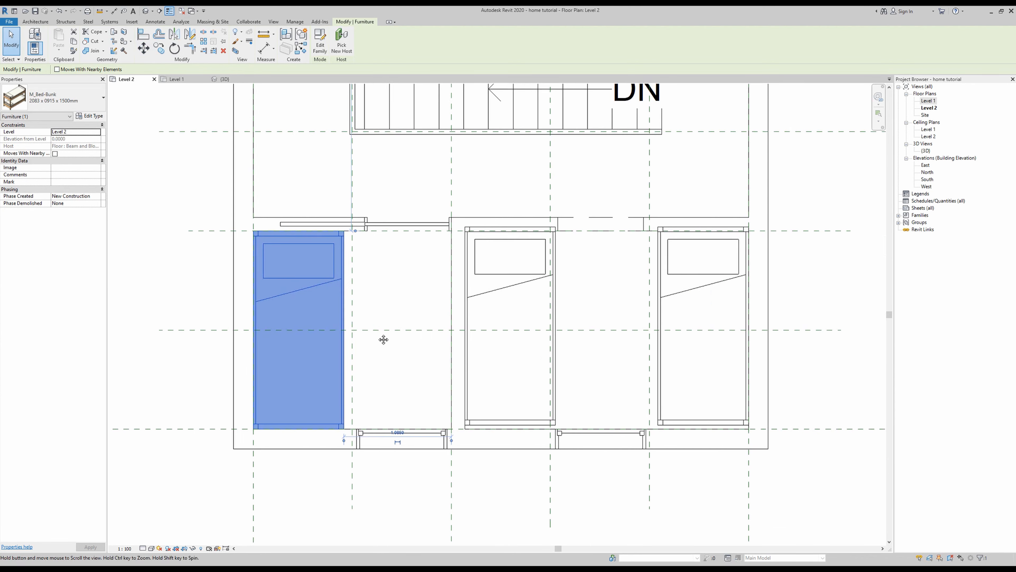
# Step: Delete the two bunk beds in the larger bedroom
pyautogui.click(489, 281)
pyautogui.click(479, 268)
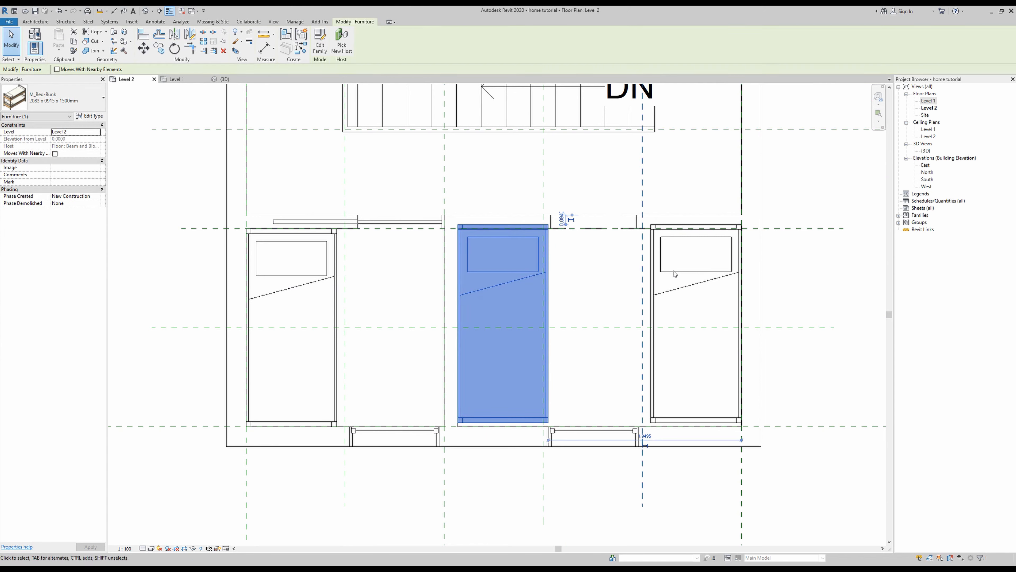
pyautogui.press('Delete')
pyautogui.click(675, 270)
pyautogui.press('Delete')
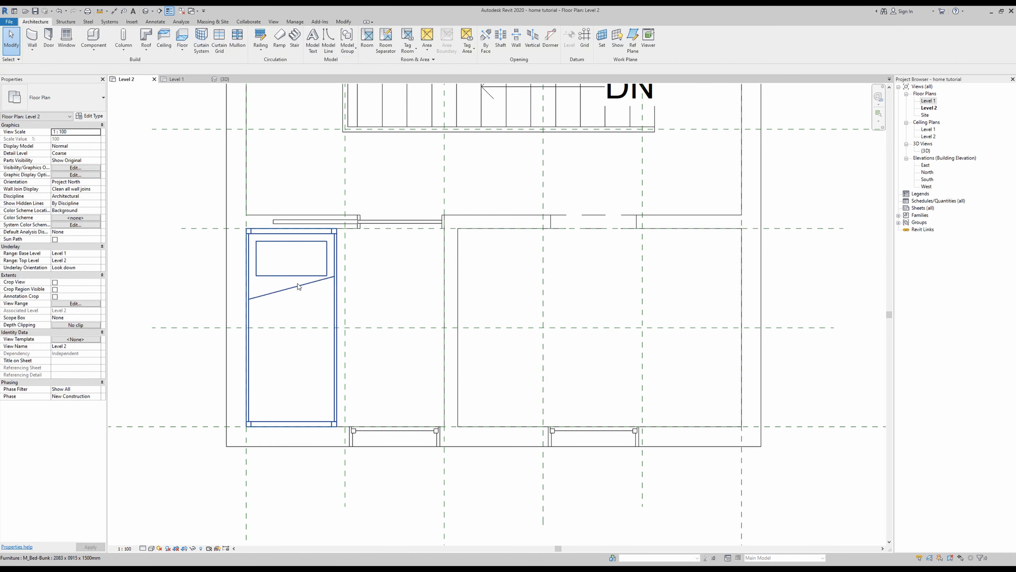
# Step: Copy the smaller bedroom's bunk bed into the larger bedroom, aligning its corner with the partition and window wall corner
pyautogui.click(300, 275)
pyautogui.press('c')
pyautogui.press('o')
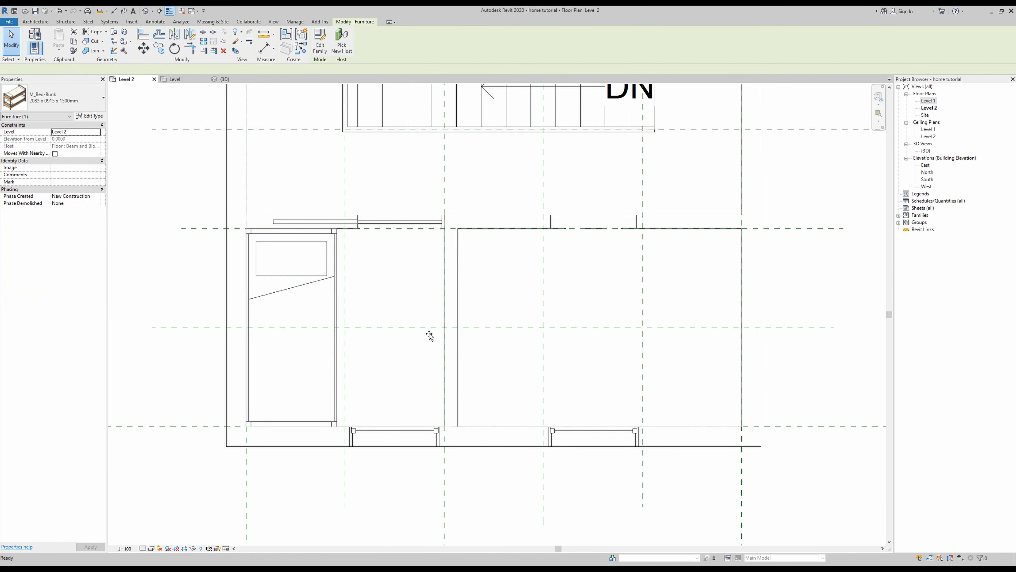
pyautogui.click(246, 427)
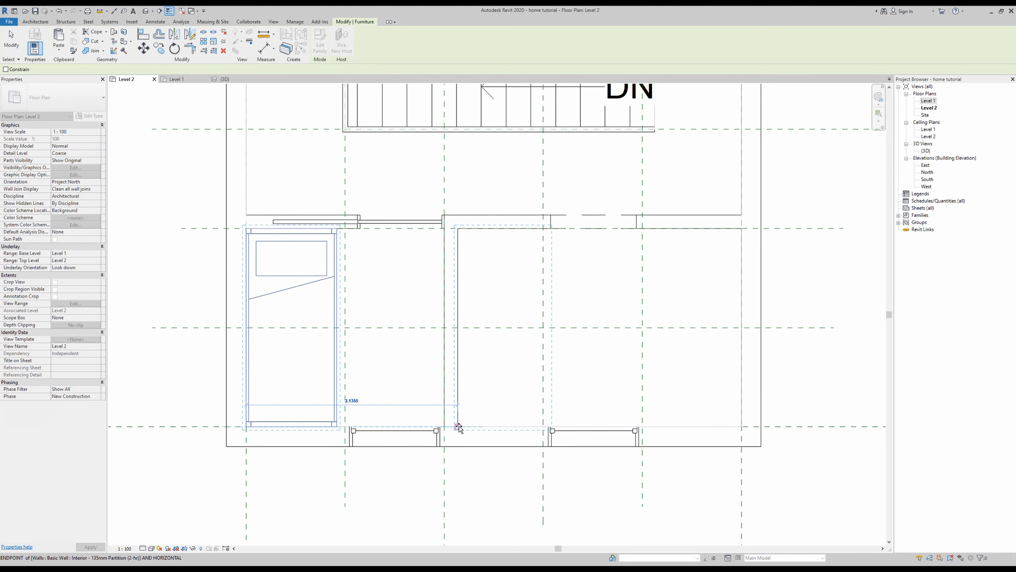
pyautogui.click(458, 427)
pyautogui.scroll(-3, 660, 376)
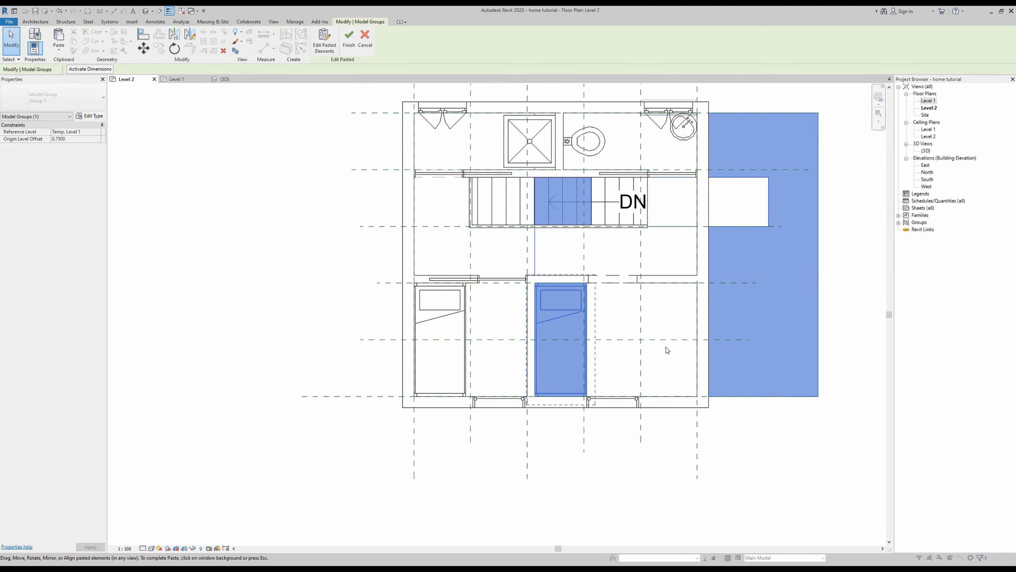
pyautogui.click(666, 349)
pyautogui.scroll(-2, 609, 219)
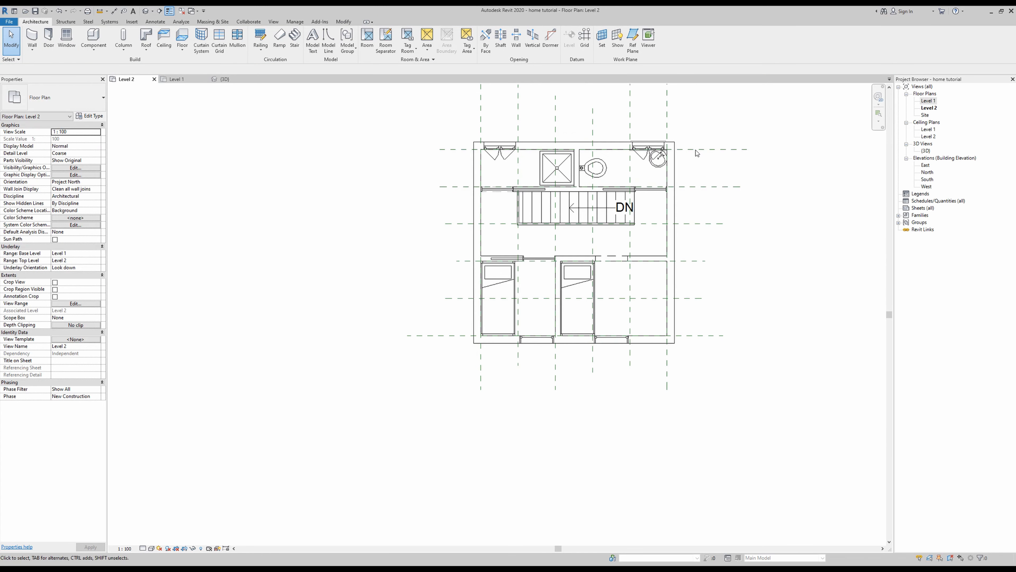
# Step: Paste a copy of the larger bedroom's bunk bed against the opposite outer side wall, level with the original
pyautogui.scroll(3, 654, 319)
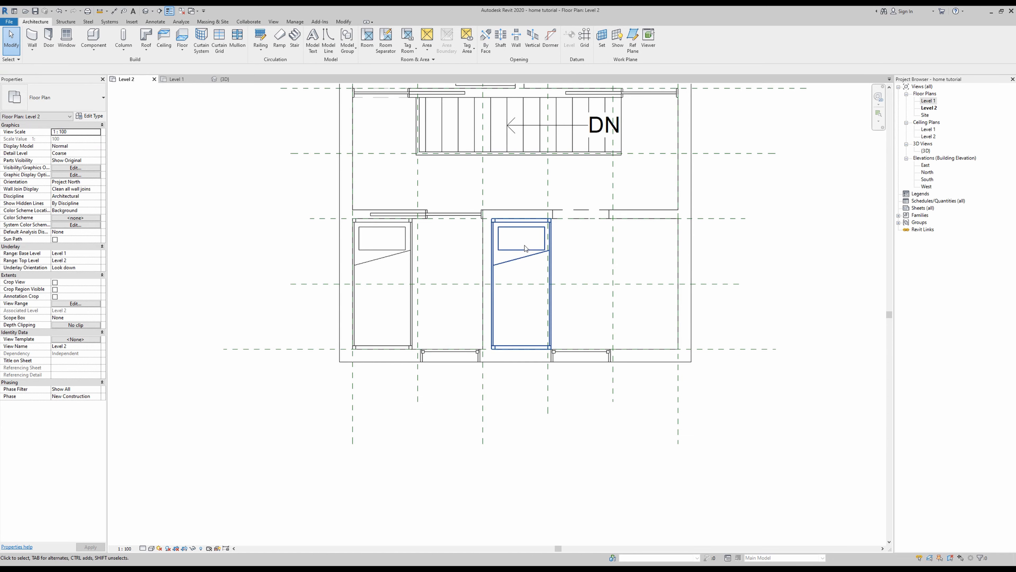
pyautogui.click(550, 263)
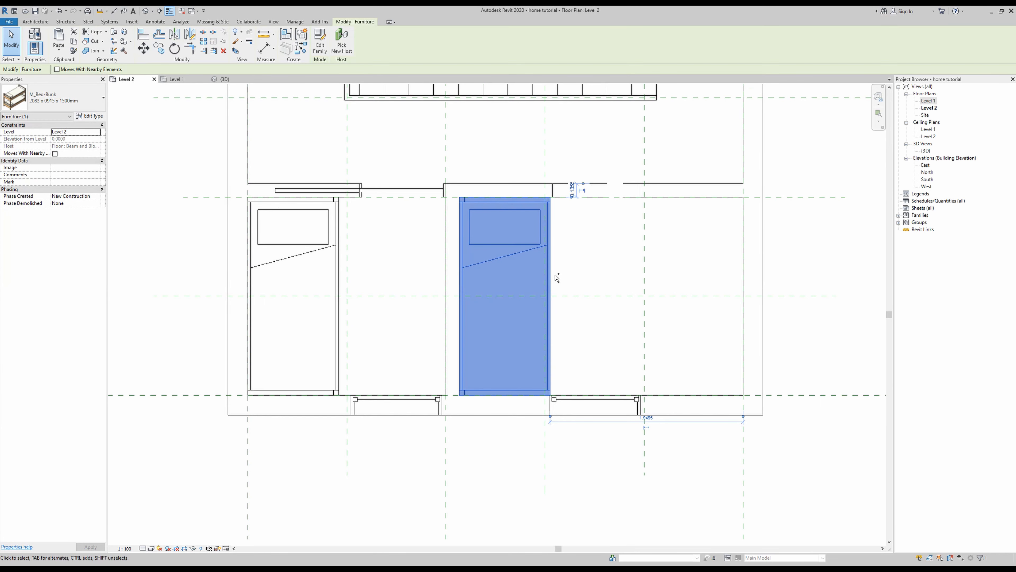
pyautogui.hotkey('ctrl', 'c')
pyautogui.hotkey('ctrl', 'v')
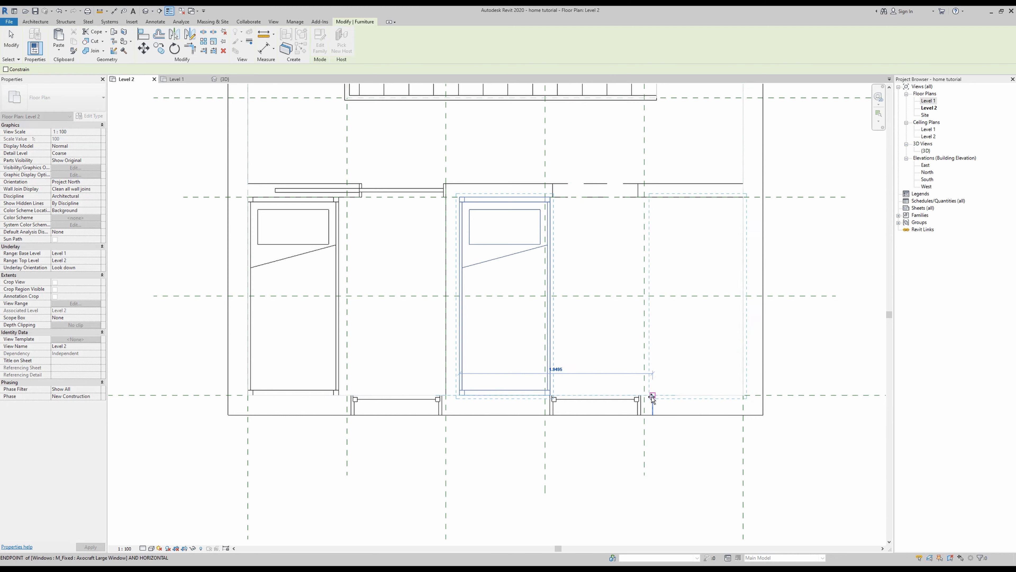
pyautogui.click(652, 398)
pyautogui.scroll(-2, 647, 454)
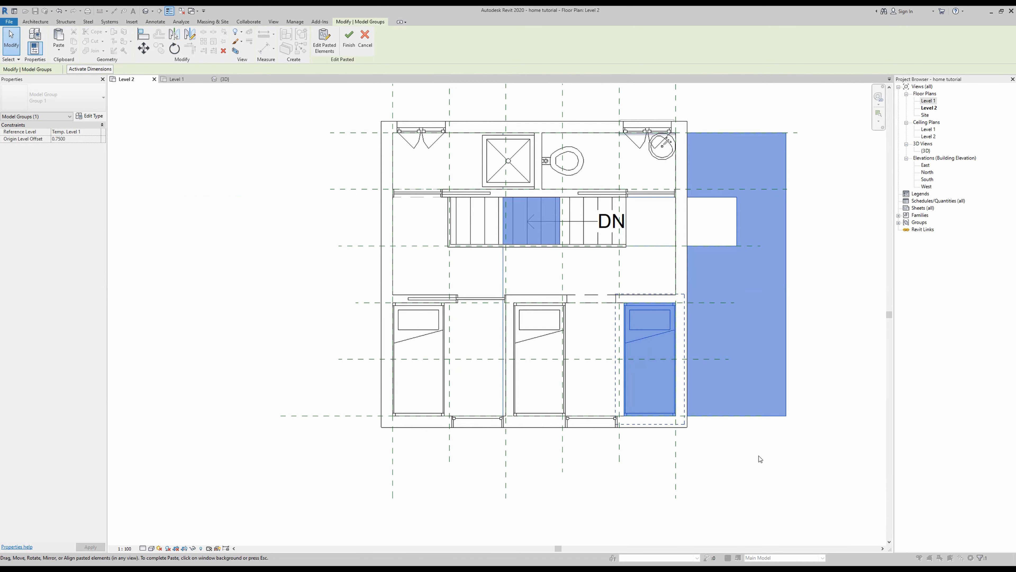
pyautogui.click(750, 257)
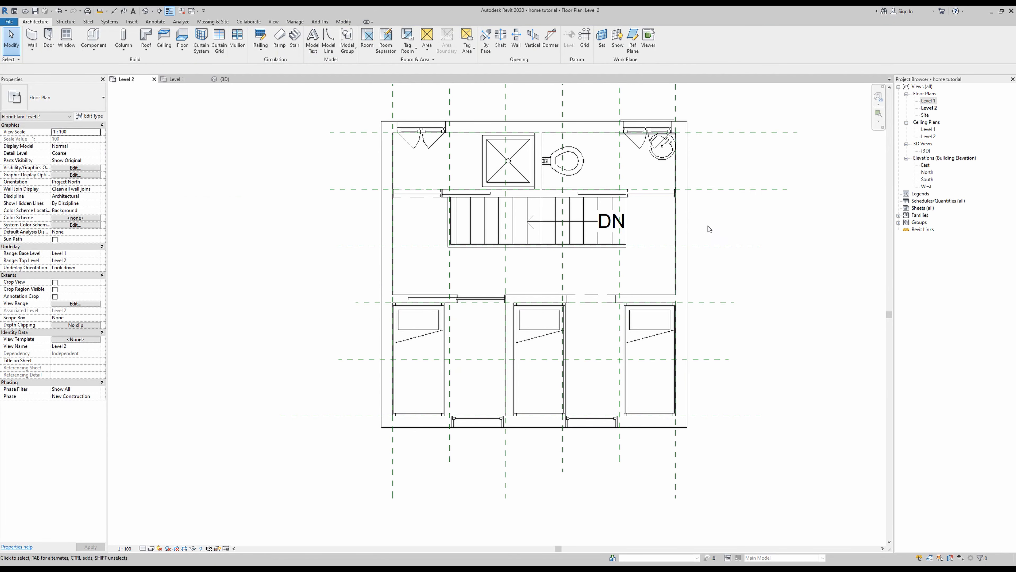
pyautogui.scroll(-3, 709, 228)
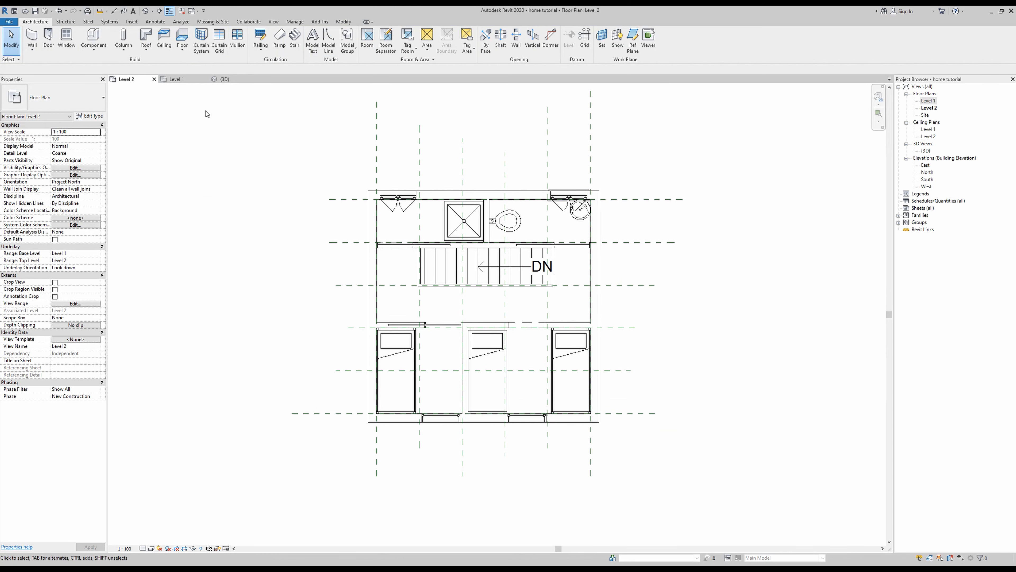
# Step: Enable the section box in the 3D view and lower its upper face to cut through the Level 2 rooms
pyautogui.click(219, 80)
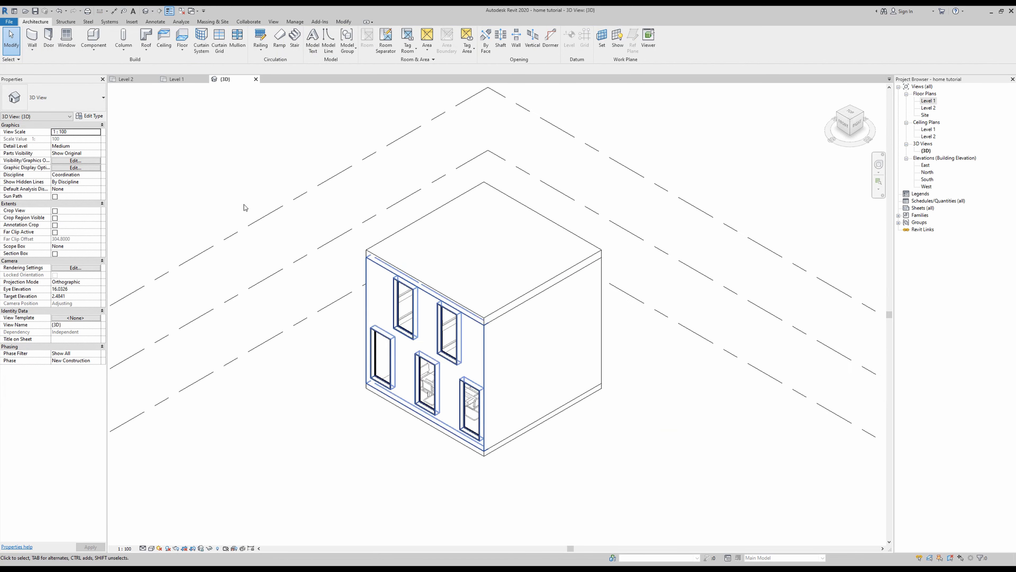
pyautogui.click(55, 253)
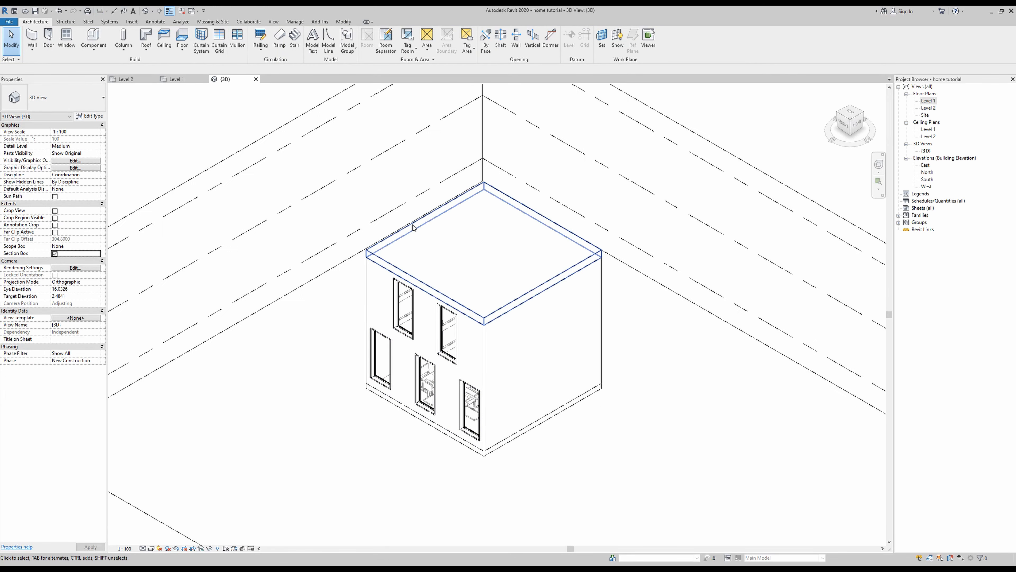
pyautogui.click(253, 150)
pyautogui.scroll(-4, 503, 284)
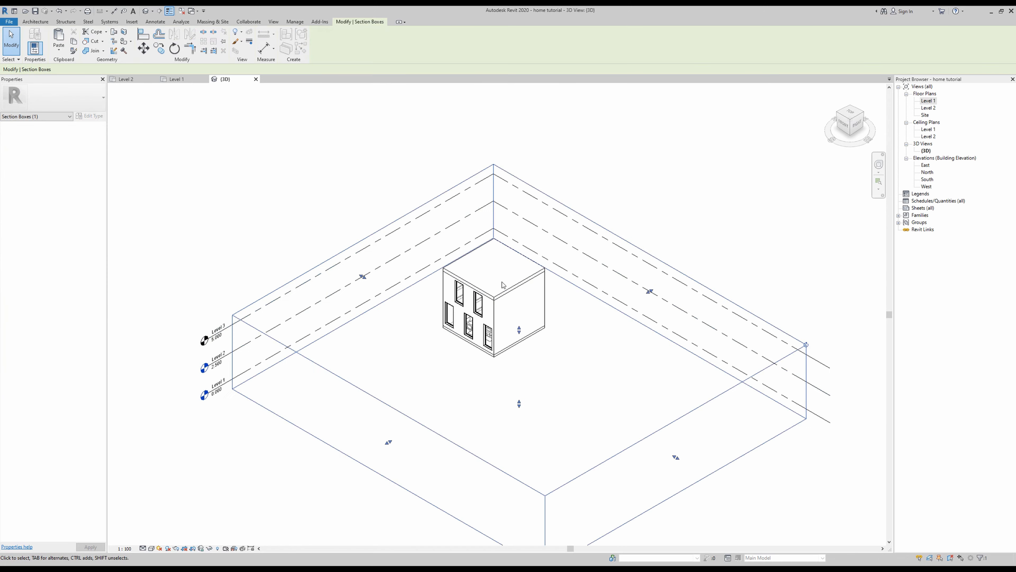
pyautogui.moveTo(519, 332); pyautogui.dragTo(518, 363)
pyautogui.scroll(5, 492, 315)
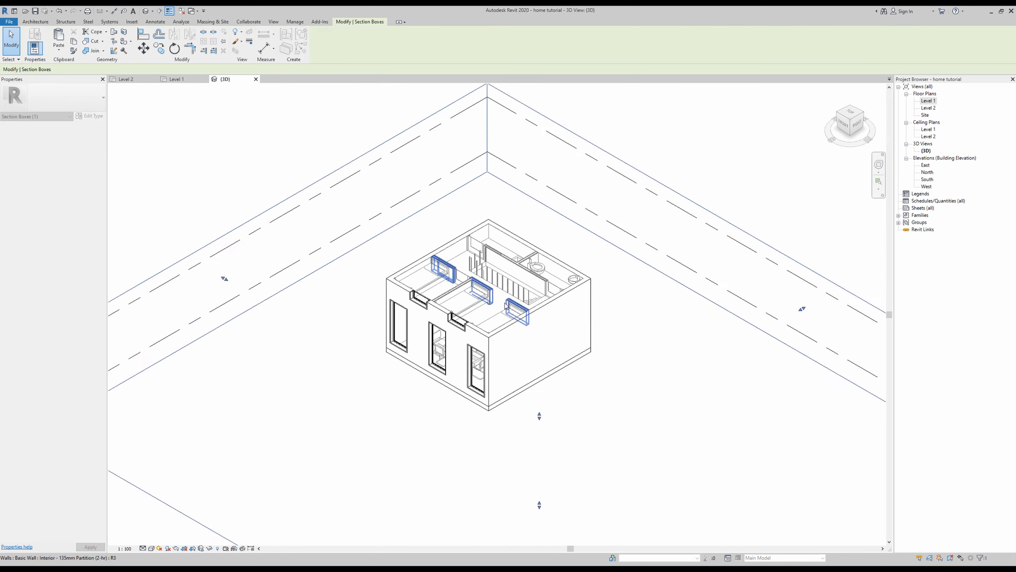
pyautogui.keyDown('shift'); pyautogui.moveTo(492, 316); pyautogui.dragTo(479, 338, button='middle'); pyautogui.keyUp('shift')
pyautogui.scroll(6, 450, 380)
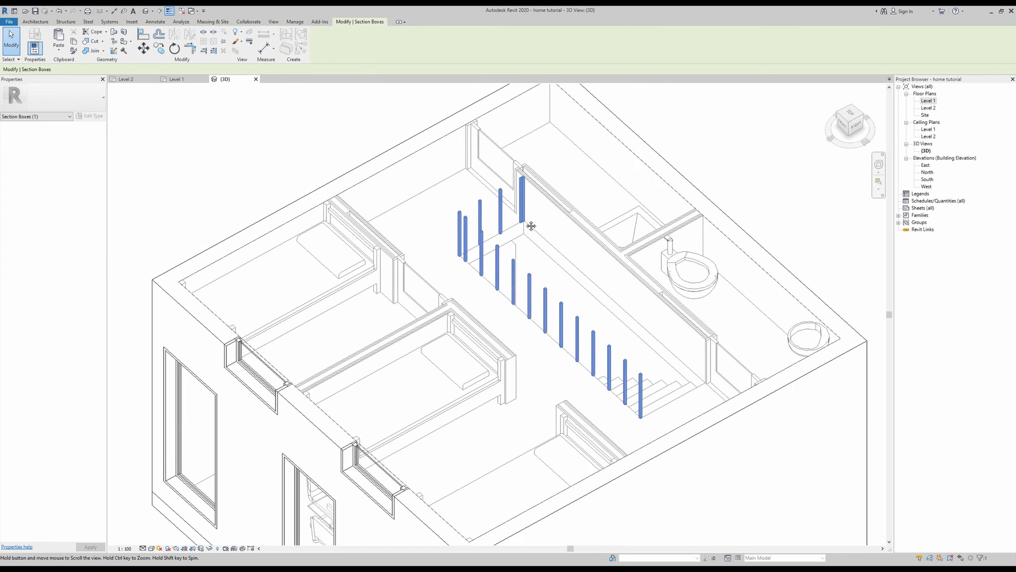
# Step: Lower the section box's upper face further to cut through the Level 1 rooms
pyautogui.scroll(-6, 450, 380)
pyautogui.scroll(2, 520, 369)
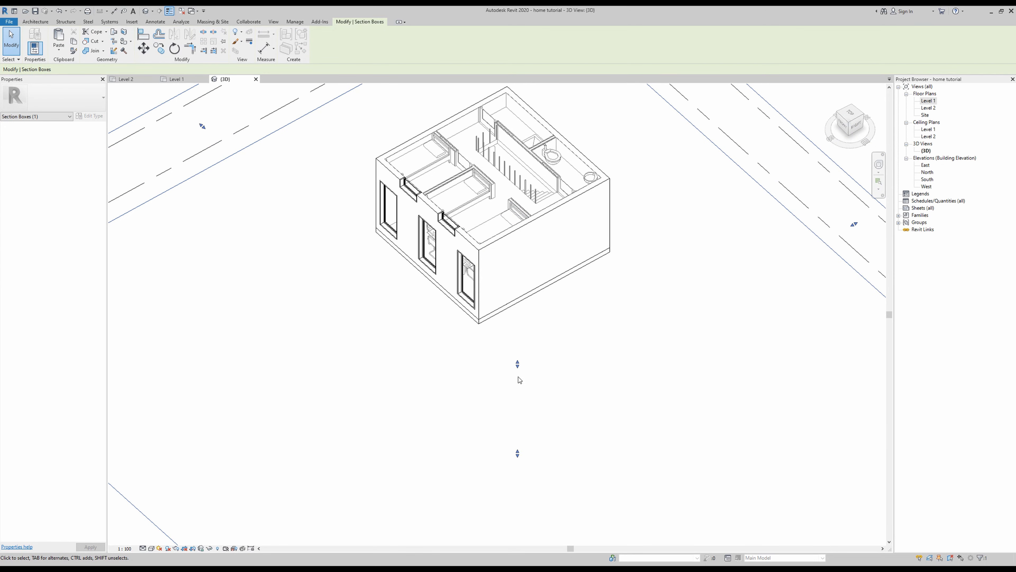
pyautogui.moveTo(517, 363); pyautogui.dragTo(518, 404)
# Step: Examine the Level 1 kitchen, dining furniture, stairs and bathroom in the sectioned 3D view from several angles
pyautogui.scroll(3, 518, 195)
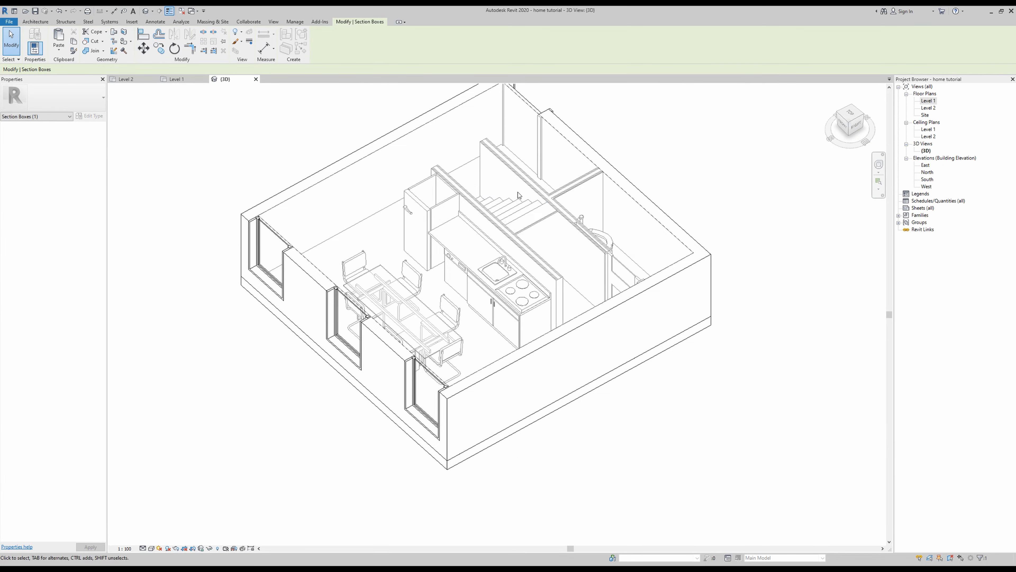
pyautogui.keyDown('shift'); pyautogui.moveTo(519, 212); pyautogui.dragTo(583, 242, button='middle'); pyautogui.keyUp('shift')
pyautogui.scroll(-2, 583, 243)
pyautogui.moveTo(418, 361); pyautogui.dragTo(524, 300, button='middle')
pyautogui.scroll(1, 440, 288)
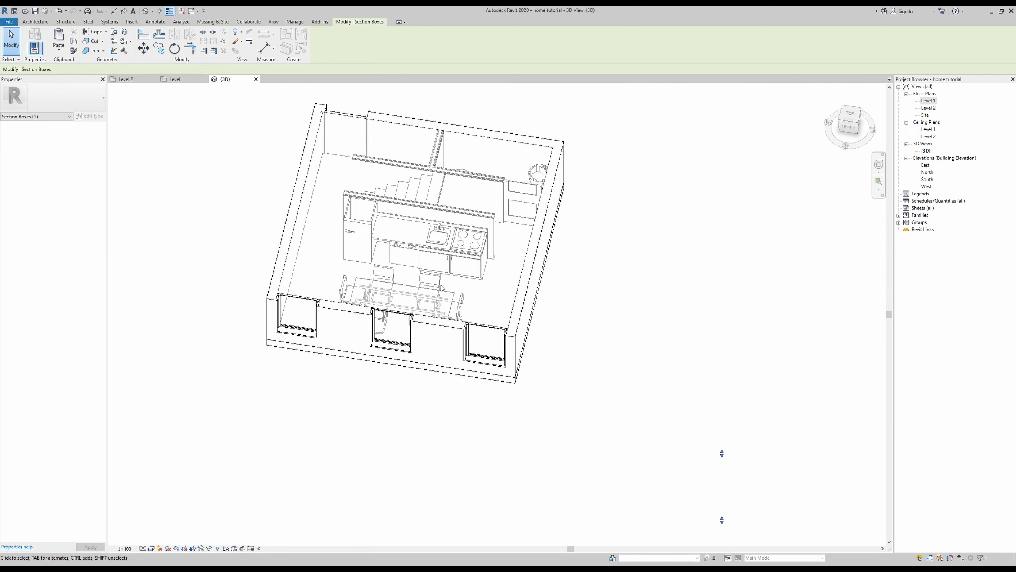
pyautogui.moveTo(394, 283); pyautogui.dragTo(502, 355, button='middle')
pyautogui.moveTo(493, 395); pyautogui.dragTo(572, 266, button='middle')
pyautogui.scroll(-3, 554, 282)
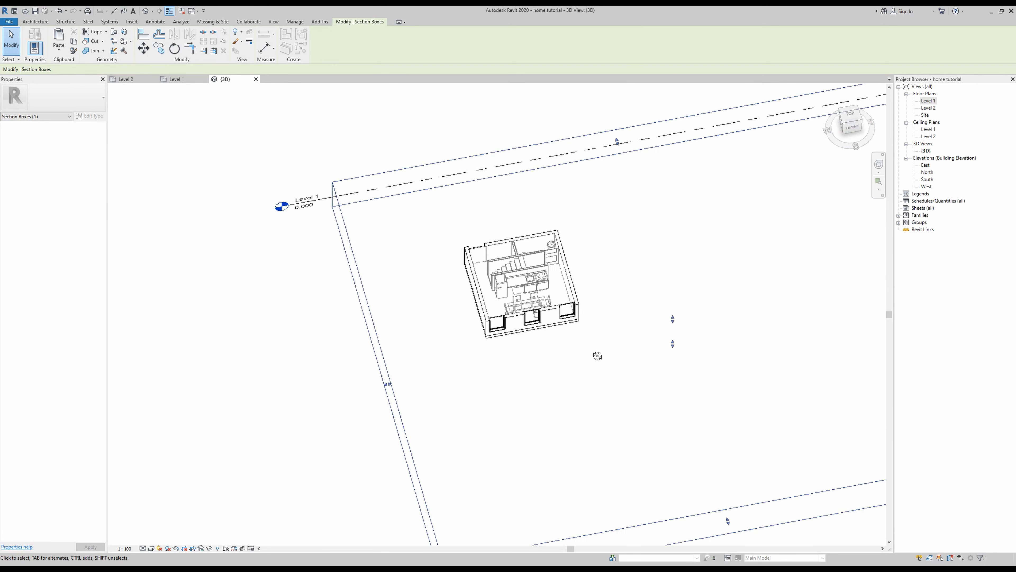
pyautogui.keyDown('shift'); pyautogui.moveTo(597, 355); pyautogui.dragTo(617, 359, button='middle'); pyautogui.keyUp('shift')
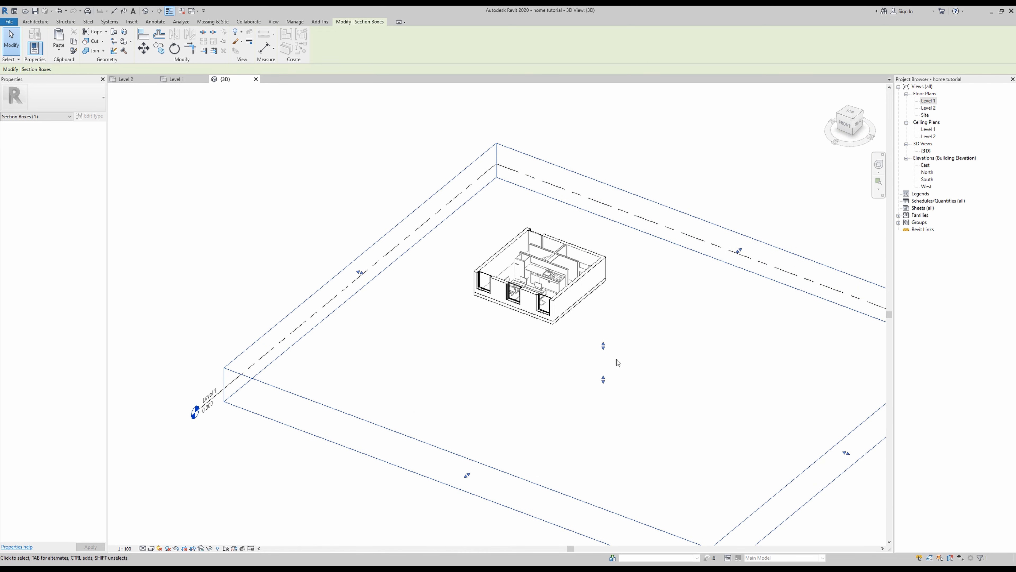